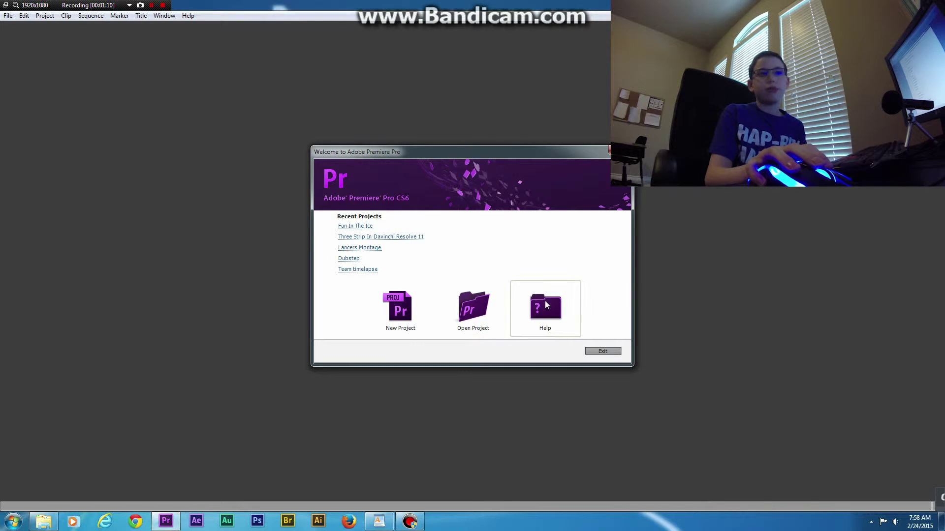
Start a new project and set its location to the Tutorial video folder in the Videos library
left_click(406, 311)
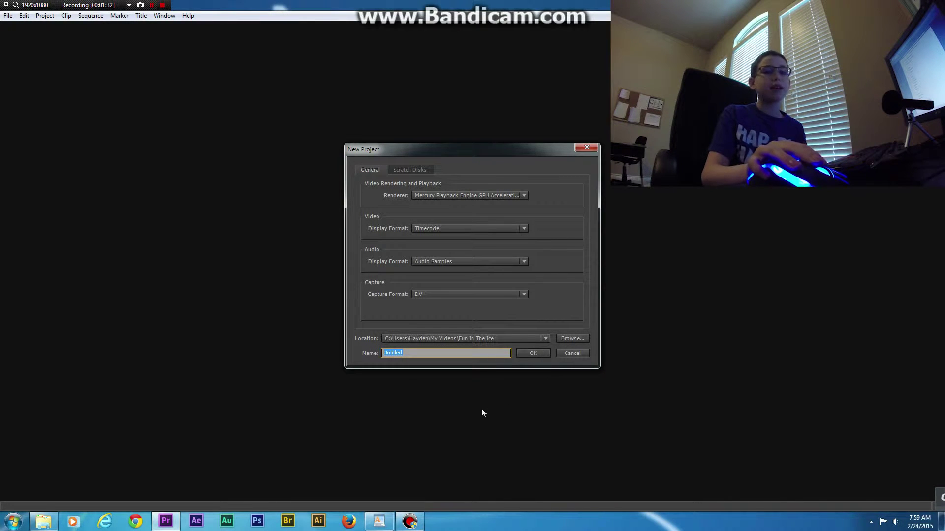
left_click(560, 338)
left_click(399, 310)
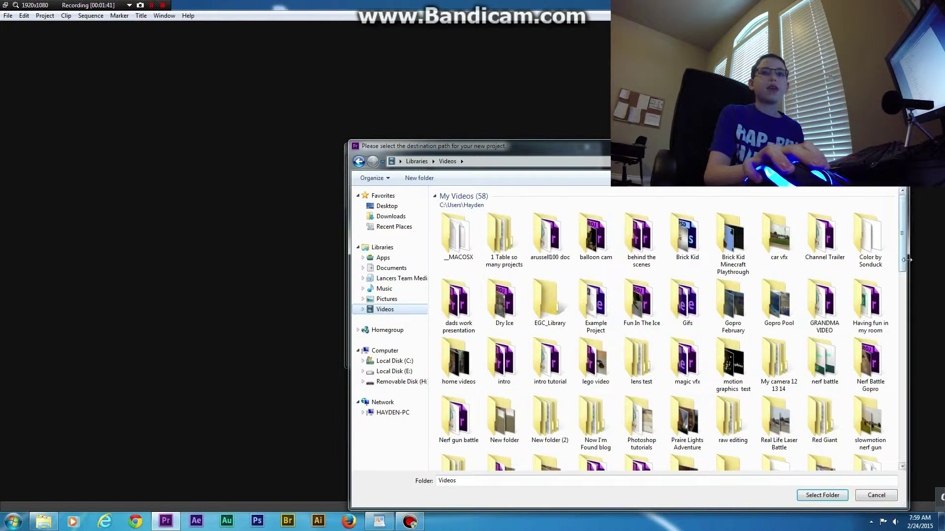
left_click_drag(905, 257, 894, 295)
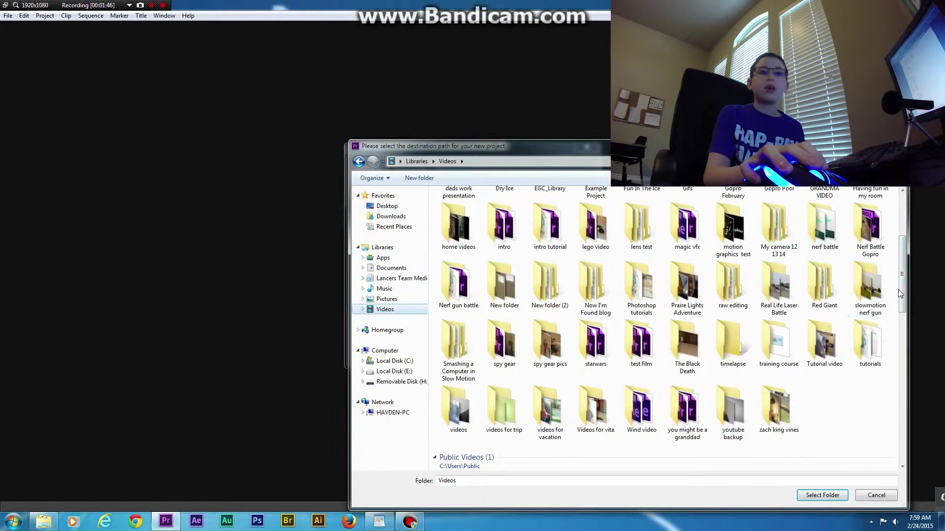
left_click(903, 288)
left_click(830, 344)
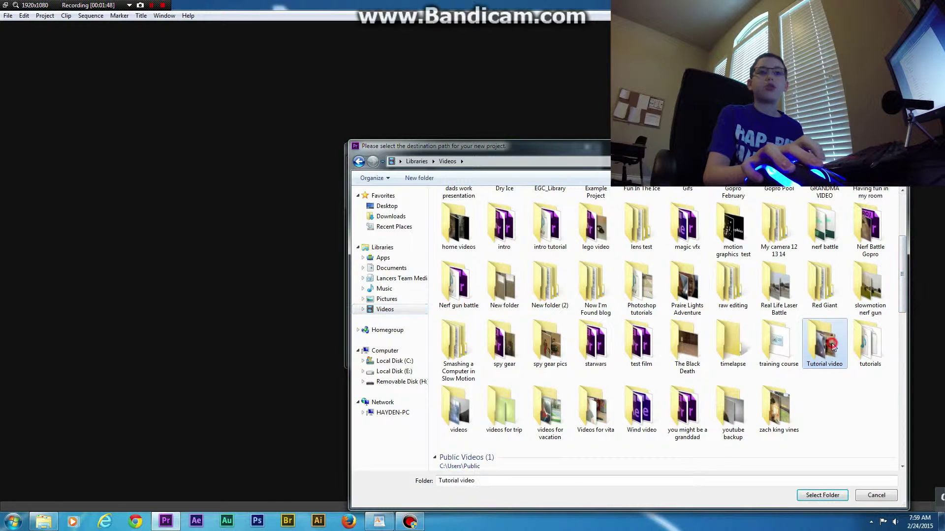
double_click(832, 346)
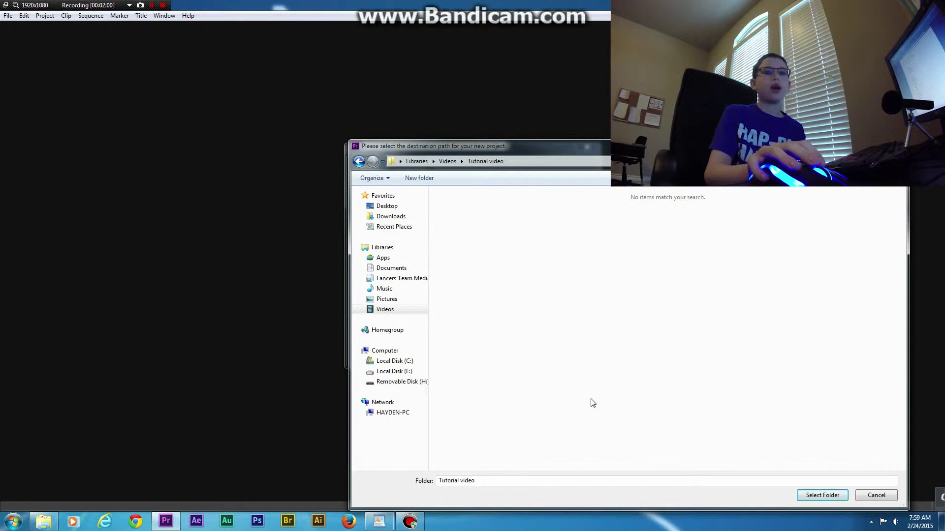
left_click(830, 495)
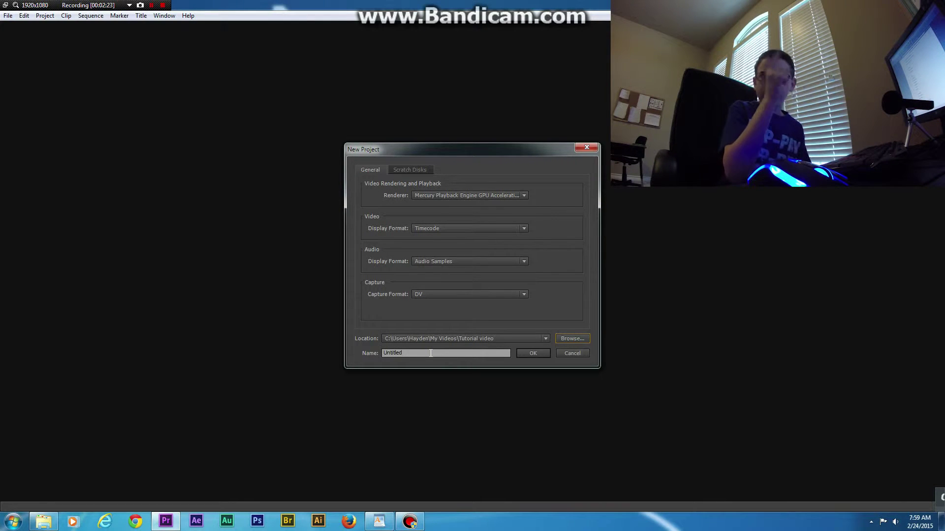
Name the project Tutorial Video and create it
left_click(431, 354)
left_click_drag(430, 353, 318, 340)
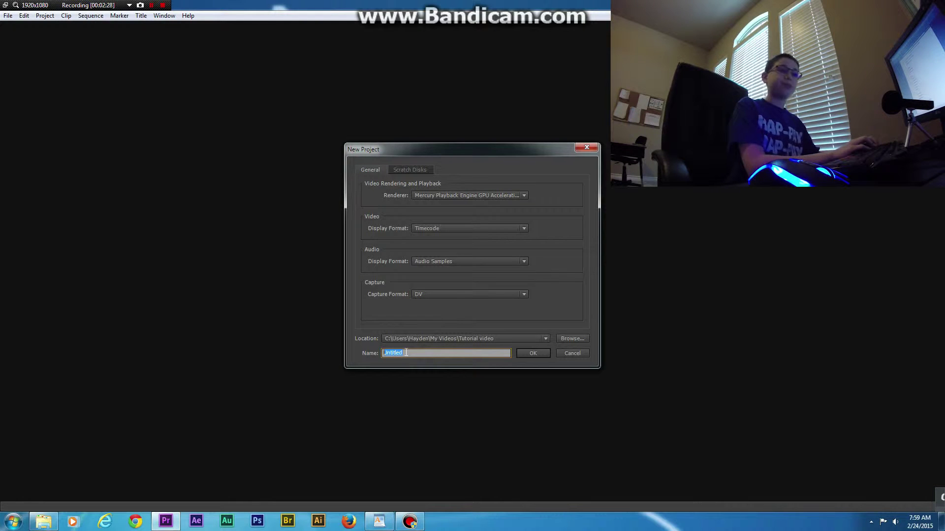
type("Tuto")
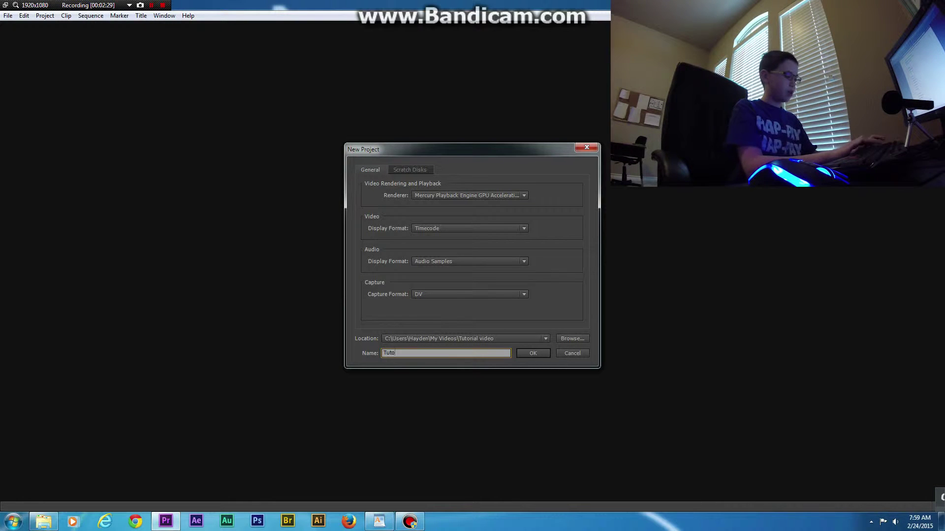
type("rial ")
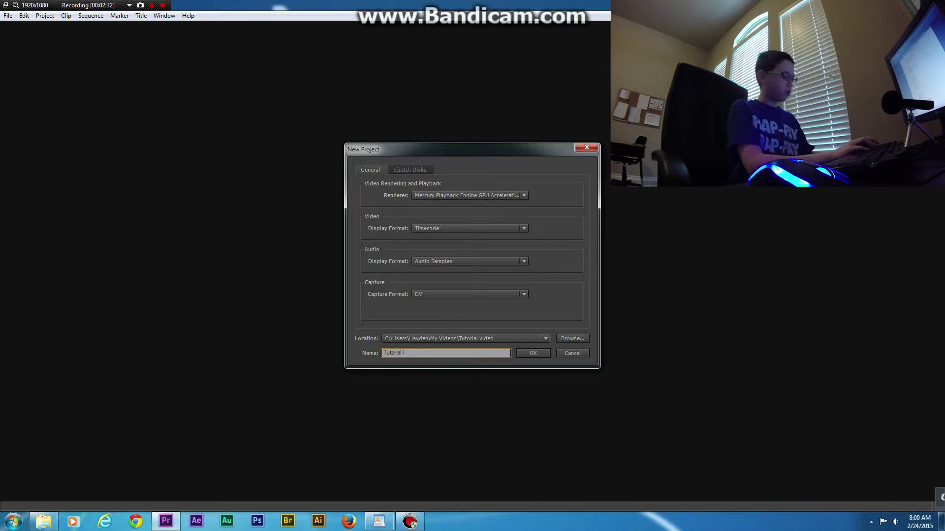
type("Video")
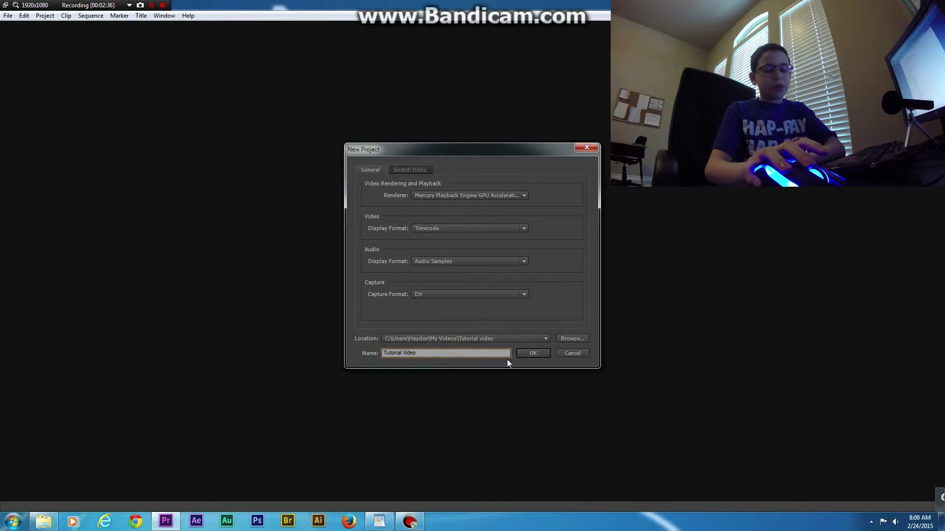
left_click(532, 353)
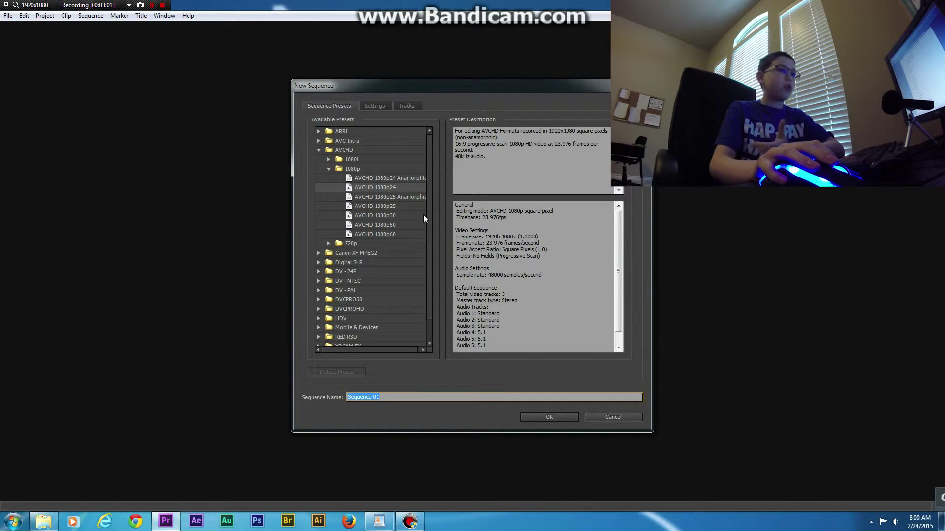
Review the new sequence's presets and settings, and create Sequence 01 with the AVCHD 1080p24 preset
left_click_drag(430, 205, 429, 185)
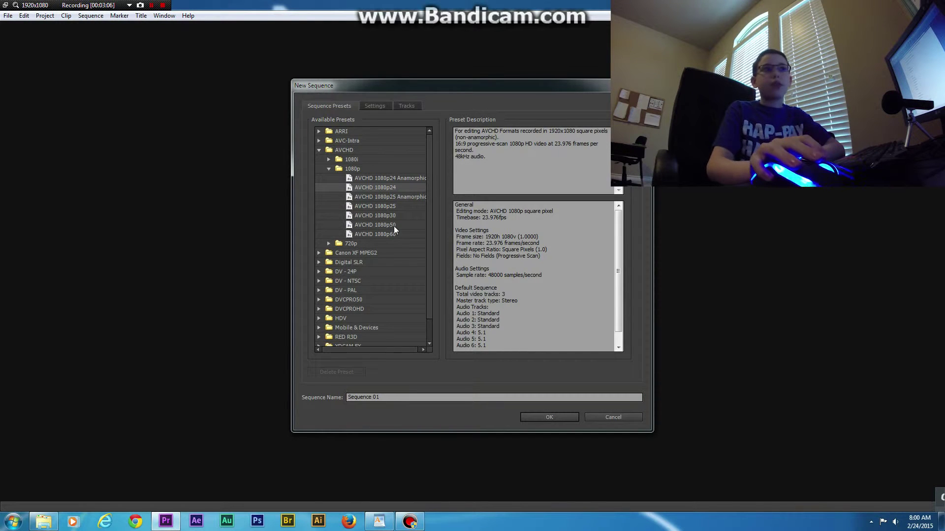
left_click(374, 105)
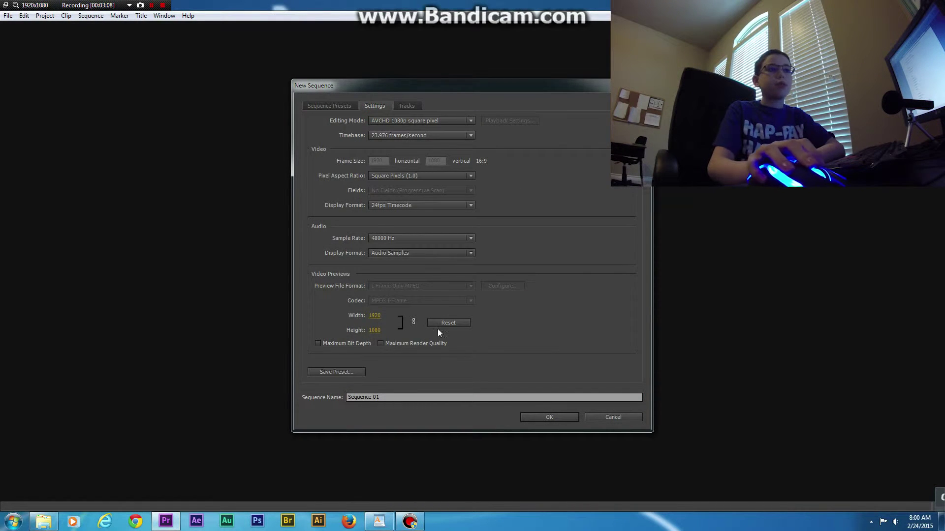
left_click(329, 105)
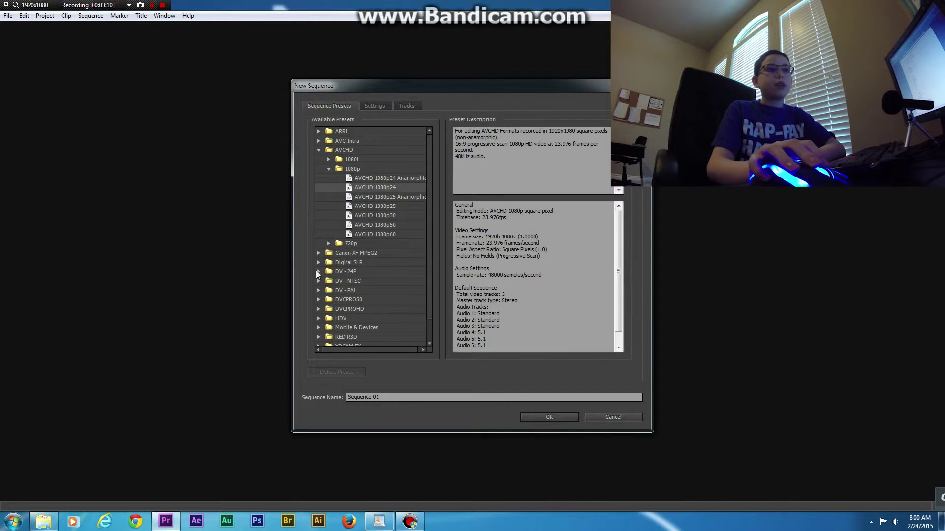
left_click(370, 106)
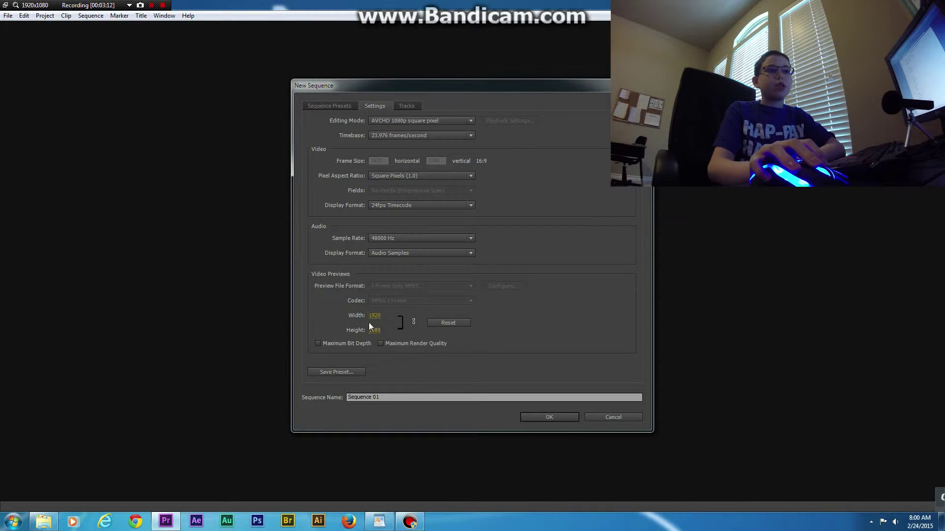
left_click(329, 106)
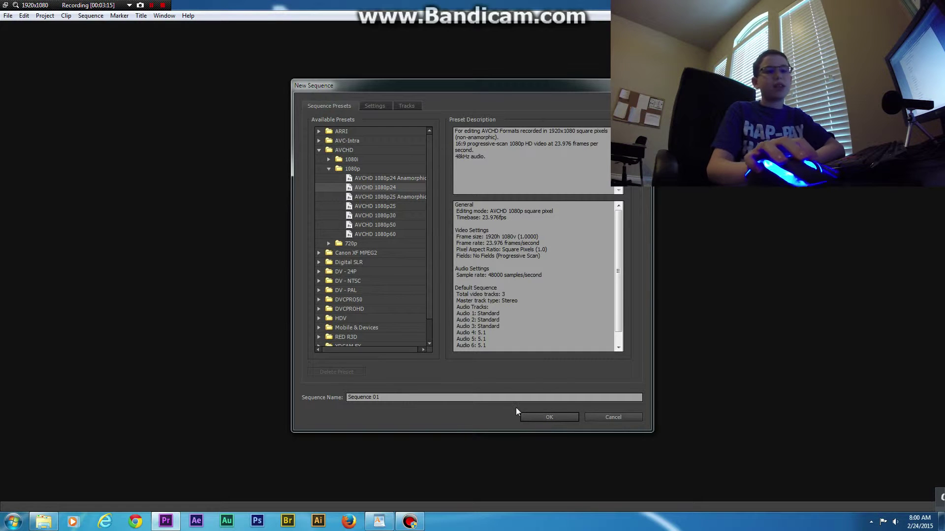
left_click(541, 417)
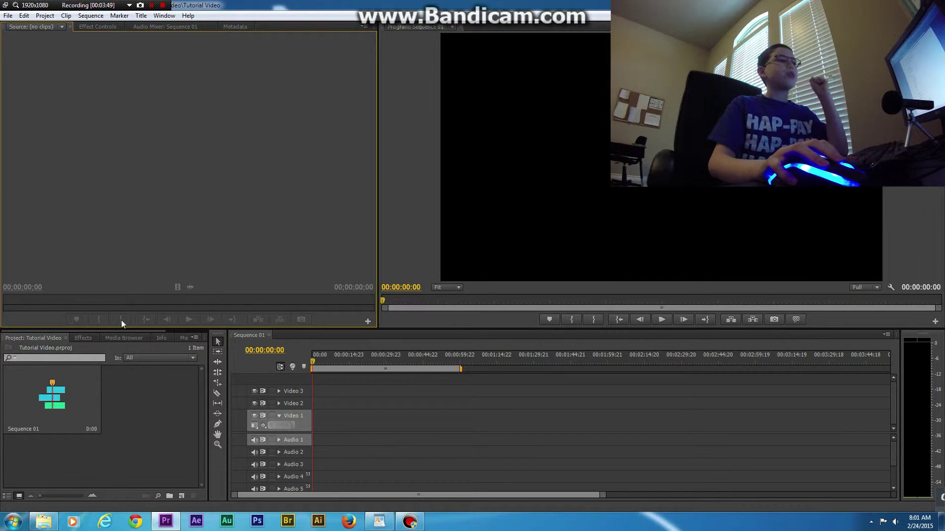
Import the clips GOPR0495, GOPR0499, GOPR0500, GOPR0502 and GOPR0504 from the Tutorial video folder into the project
left_click(122, 338)
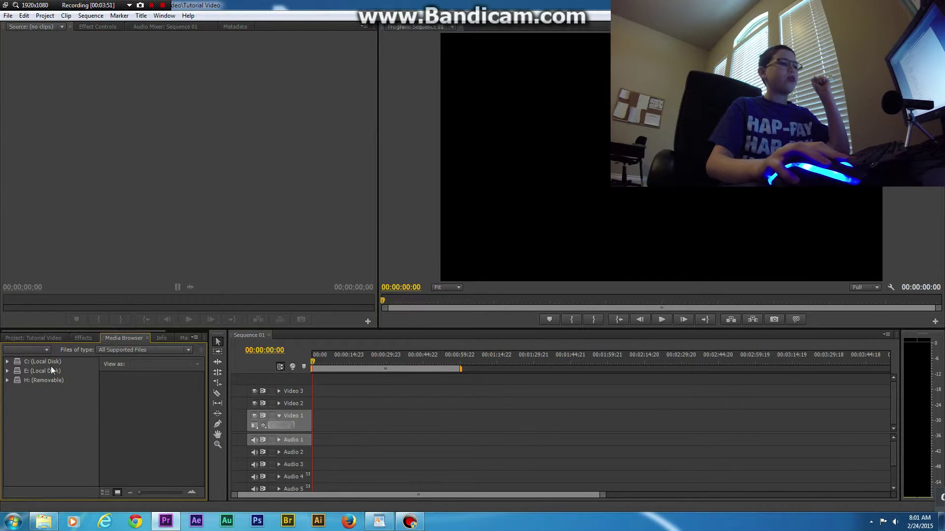
left_click(26, 338)
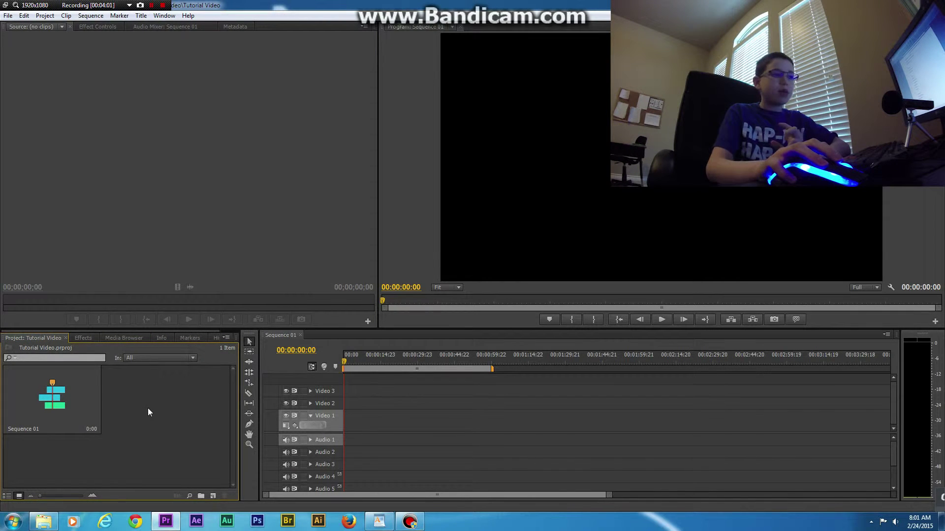
double_click(148, 409)
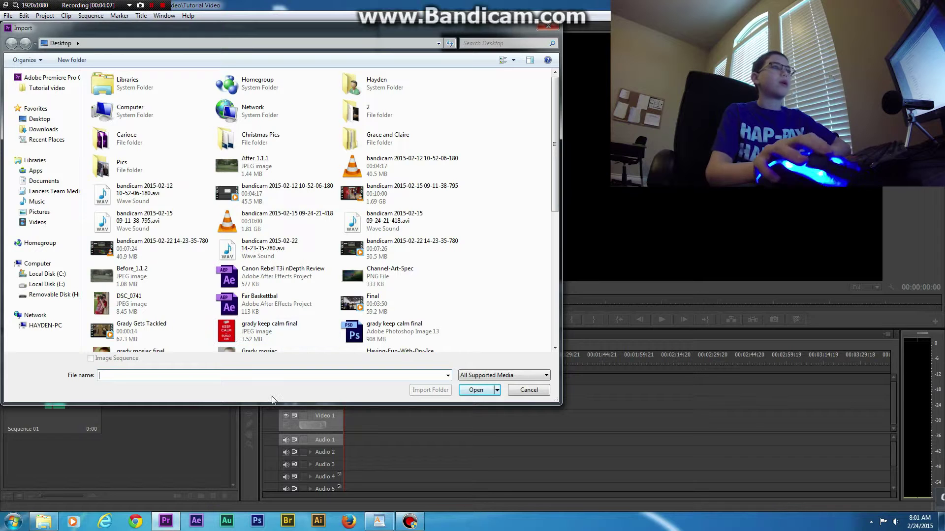
left_click(55, 224)
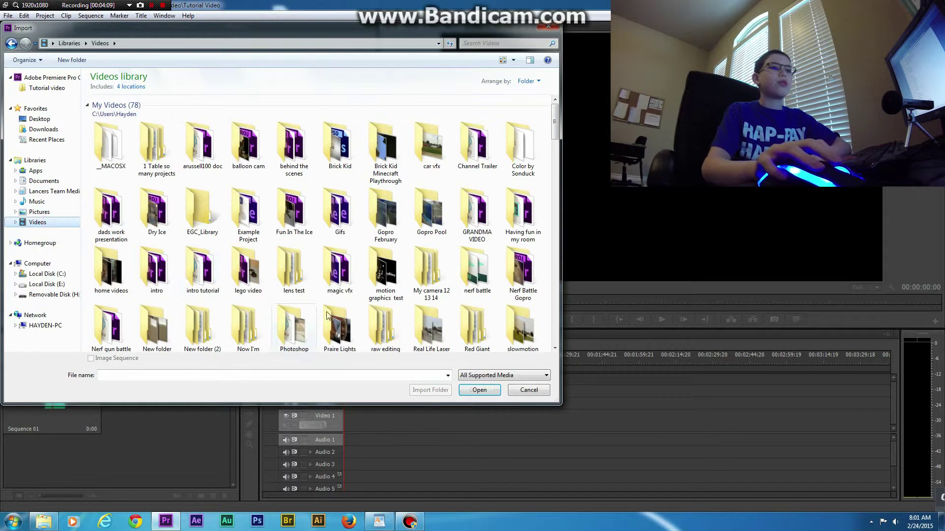
left_click(433, 327)
scroll(440, 305, "down", 3)
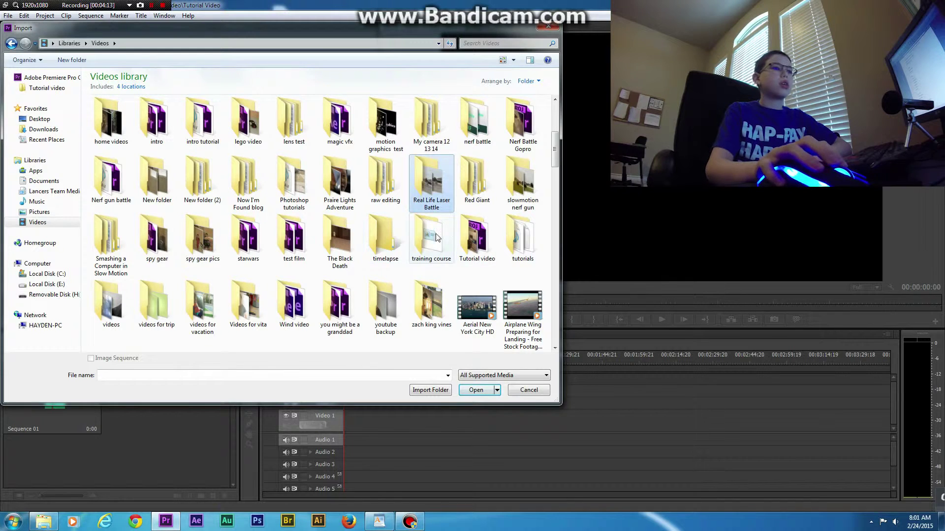
double_click(476, 236)
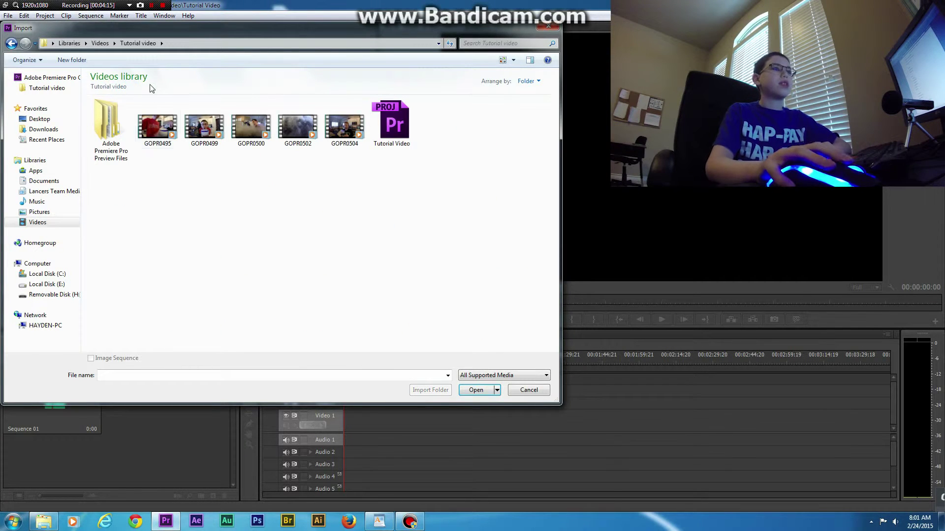
left_click(157, 125)
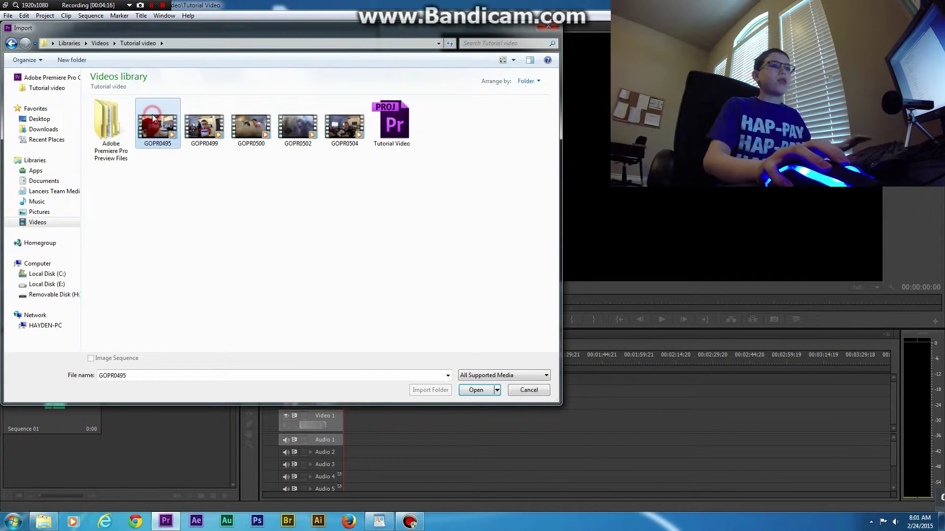
left_click(329, 130, "shift")
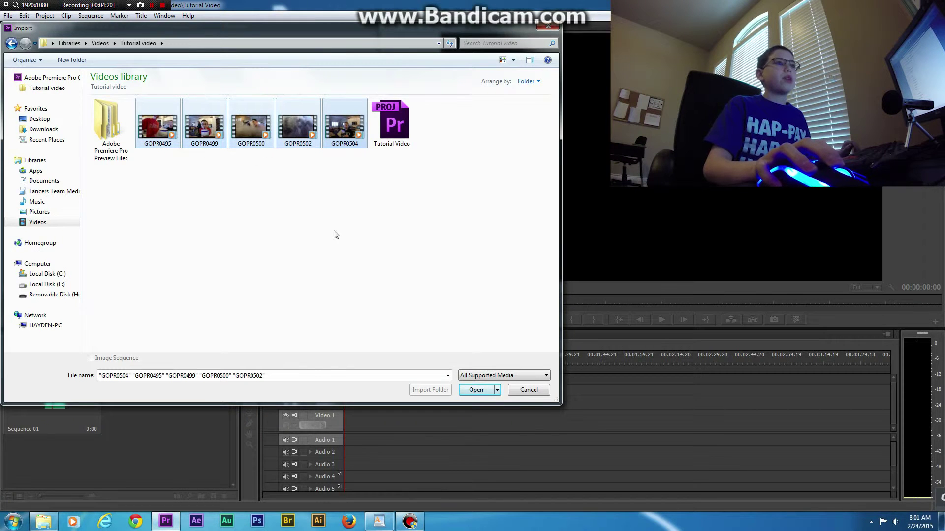
left_click(477, 390)
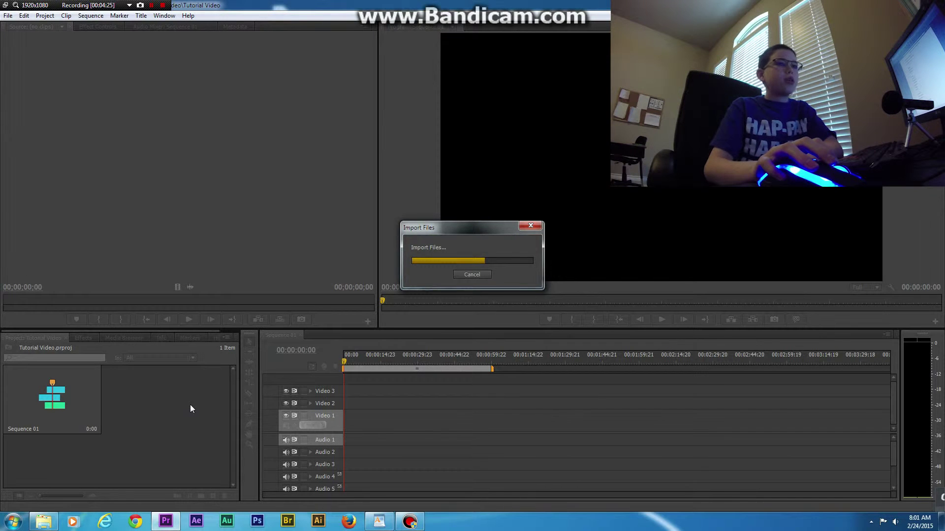
Load GOPR0495.MP4 into the Source monitor and preview its footage
double_click(117, 394)
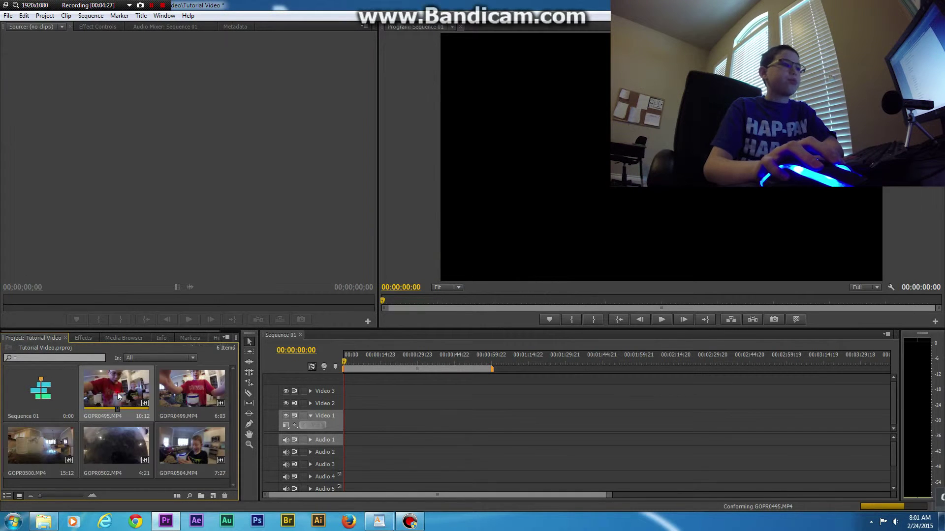
left_click_drag(127, 302, 56, 307)
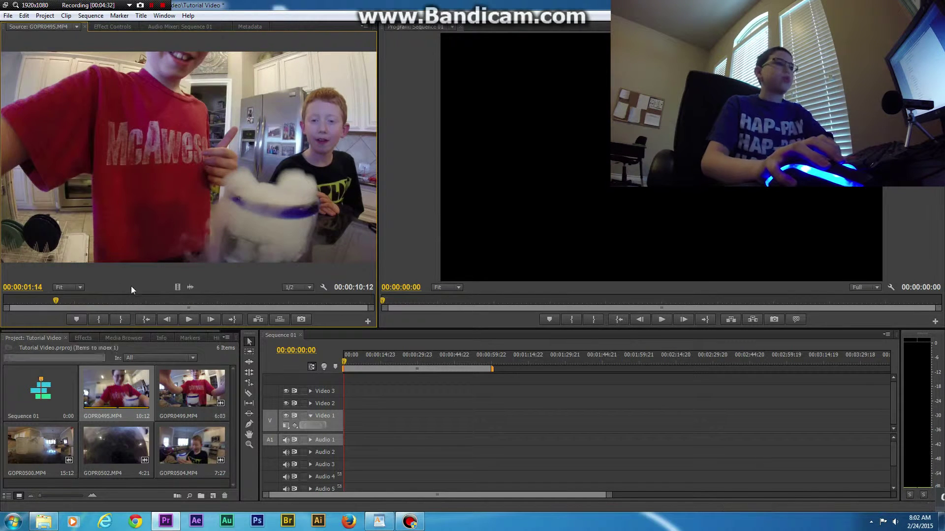
key("space")
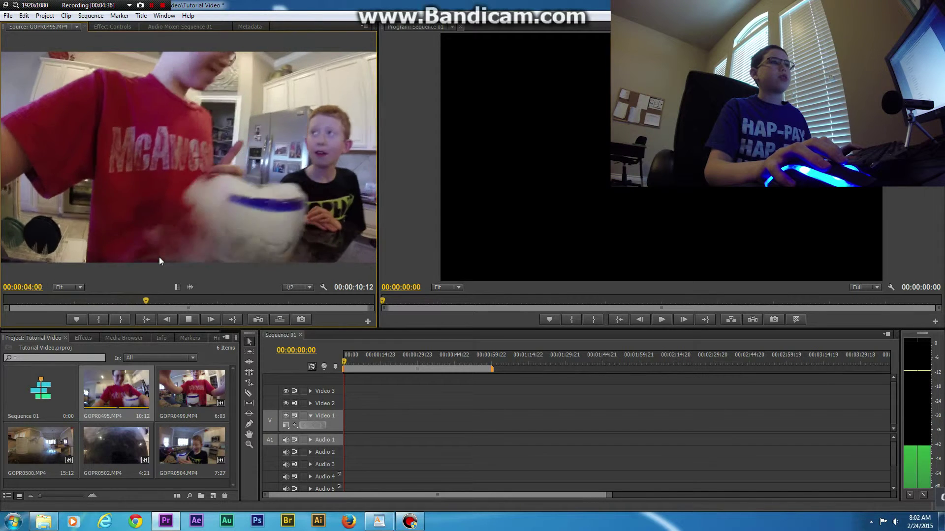
key("space")
left_click_drag(185, 304, 151, 303)
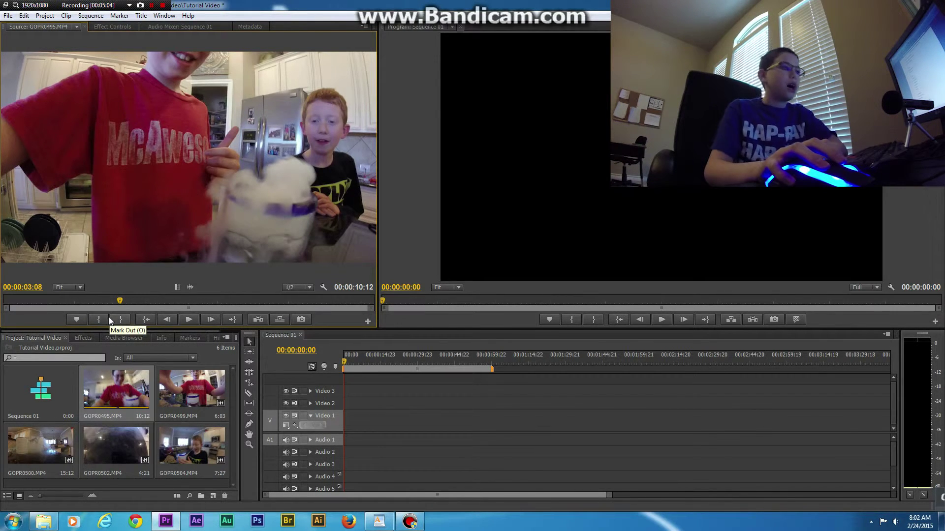
Mark an in point and an out point around a short section of GOPR0495.MP4, with the out point at 00:00:07:26
left_click_drag(99, 300, 92, 306)
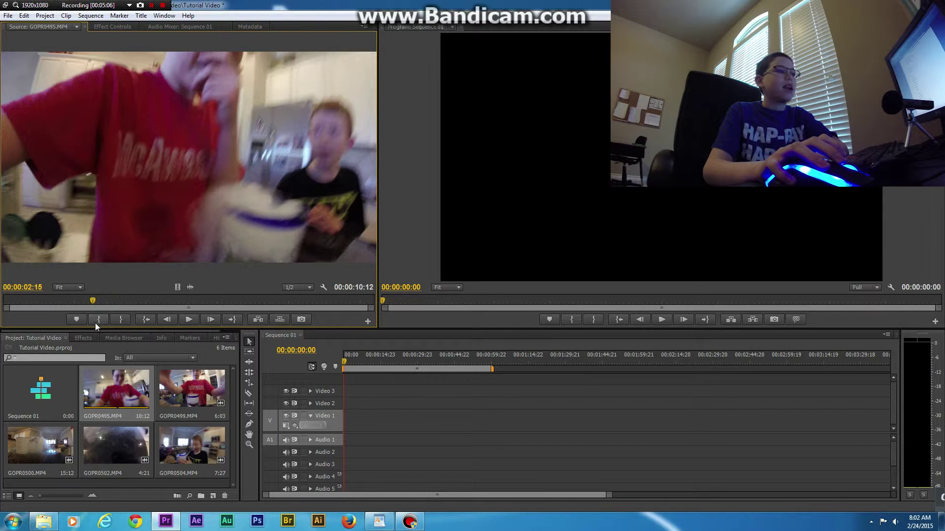
left_click(99, 321)
left_click_drag(109, 298, 285, 299)
left_click(98, 319)
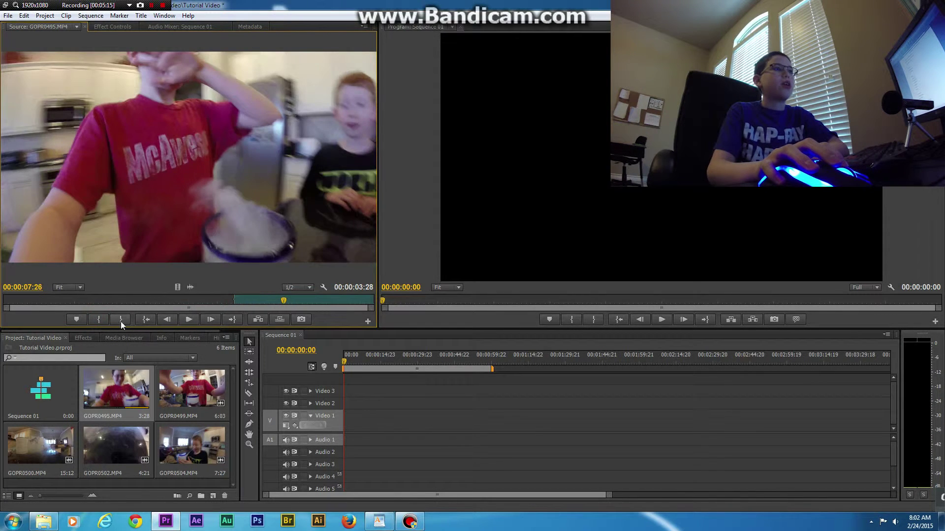
left_click(130, 320)
Place only the video of the marked section at the start of Video 1, changing the sequence settings to match the clip
left_click_drag(178, 287, 325, 416)
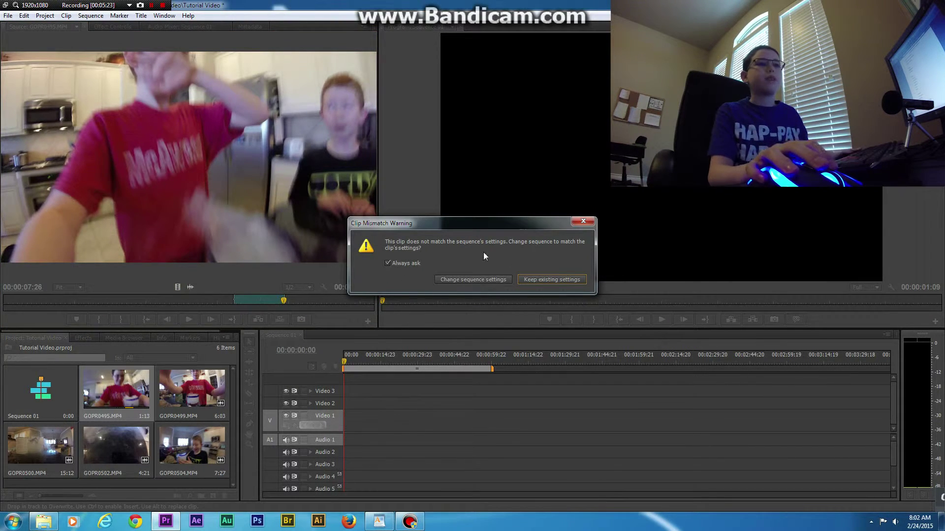
left_click(455, 281)
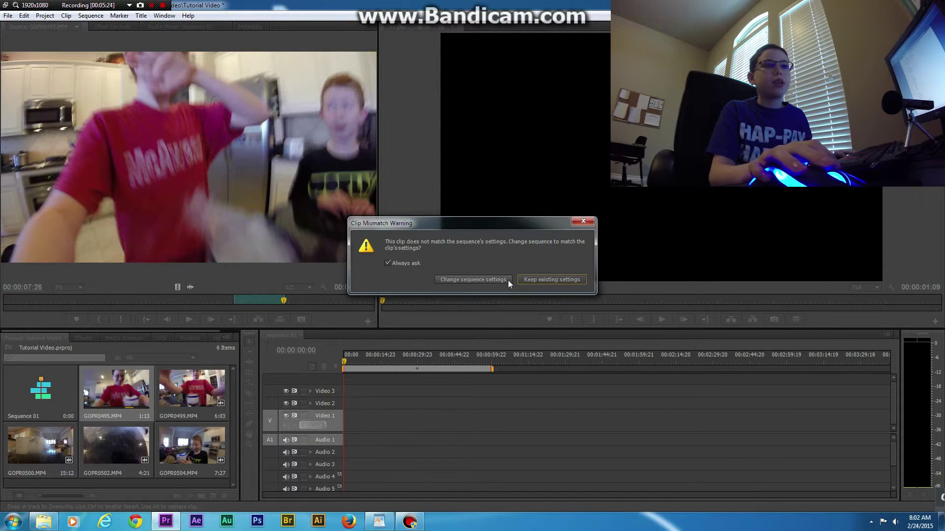
left_click(456, 281)
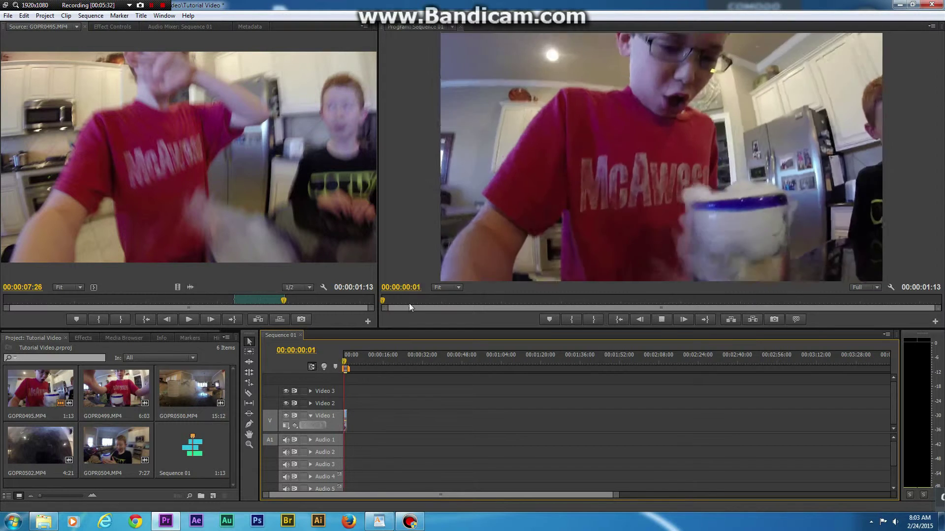
Delete the short GOPR0495.MP4 clip from the start of Video 1
left_click(347, 362)
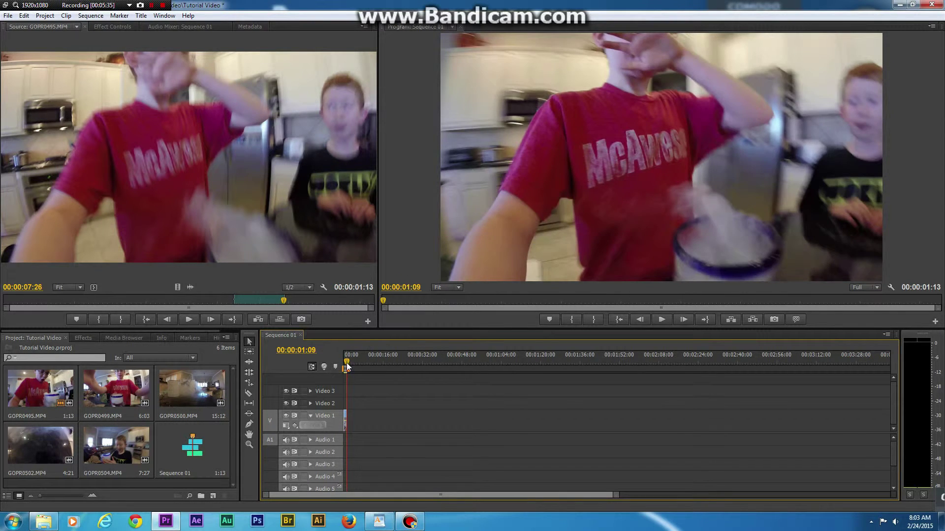
left_click_drag(347, 367, 335, 368)
left_click_drag(375, 404, 345, 435)
key("Delete")
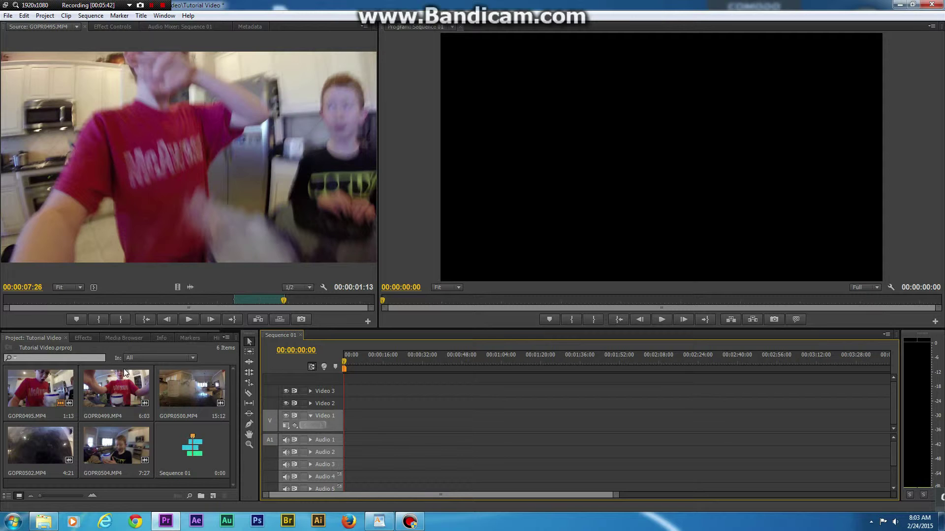
Move the in point of GOPR0495.MP4 to 00:00:01:18 and place only the video of the longer section at the start of Video 1
left_click_drag(193, 301, 60, 304)
left_click(101, 322)
left_click_drag(172, 286, 347, 423)
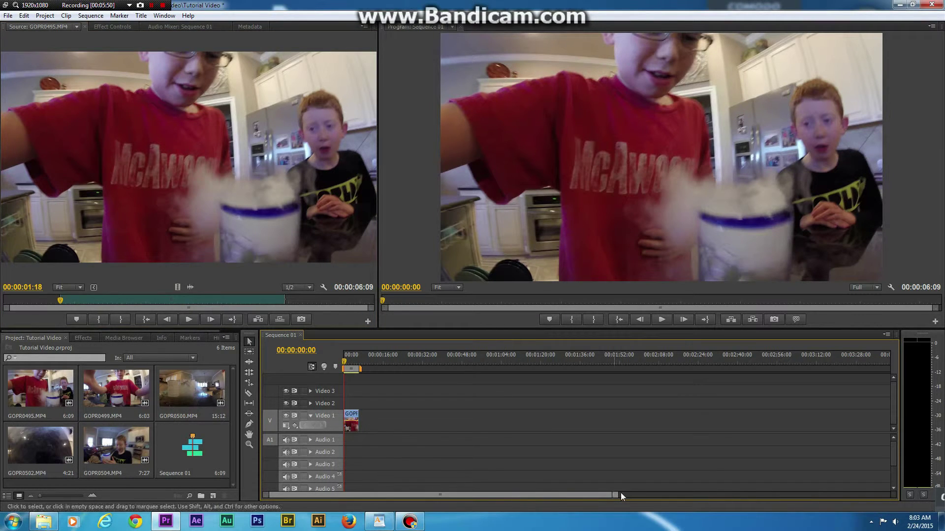
left_click_drag(616, 495, 782, 492)
left_click_drag(446, 495, 408, 498)
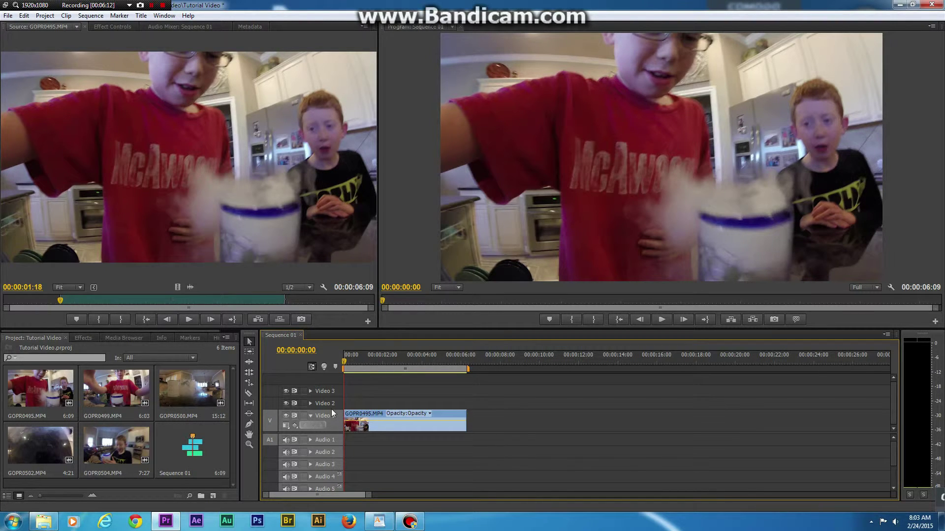
Rate-stretch the end of the GOPR0495.MP4 clip out to 00:00:07:20, play it, and bring the end back to 00:00:06:09
left_click(250, 383)
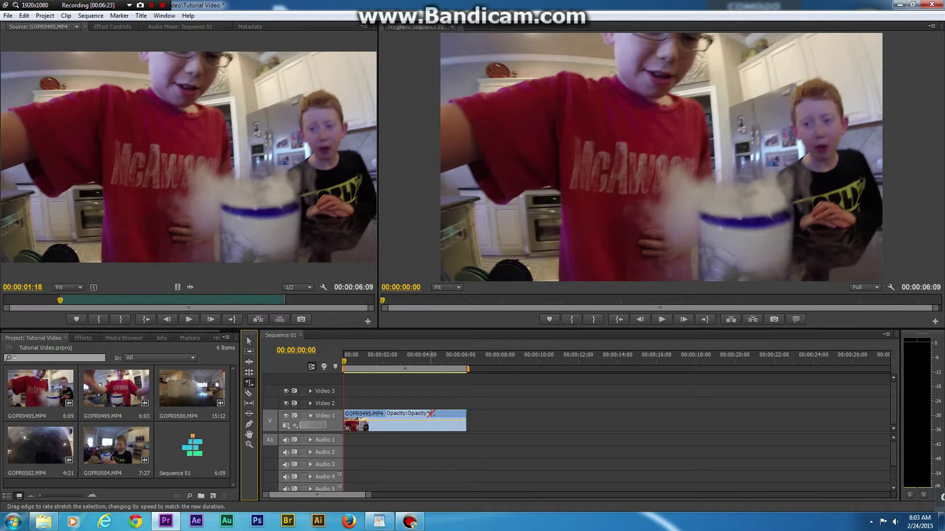
left_click(445, 419)
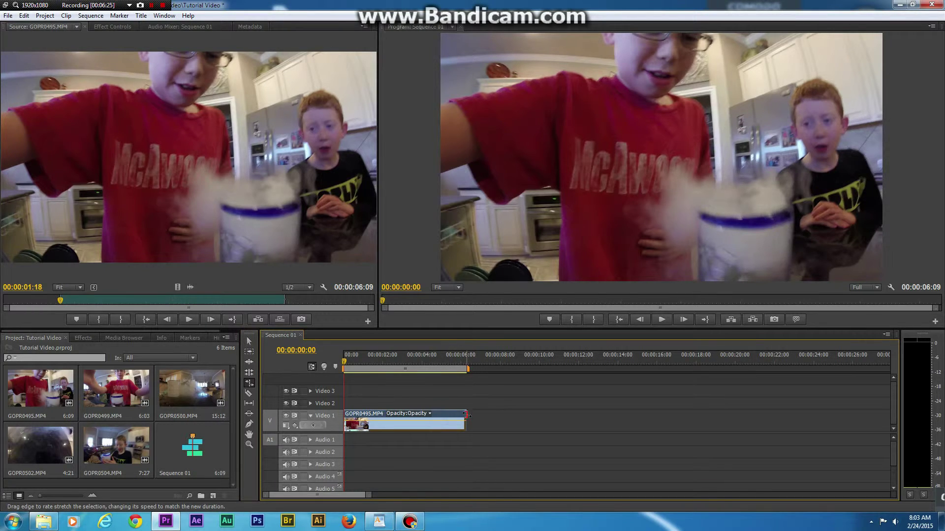
mouse_move(488, 360)
left_mouse_down()
mouse_move(471, 360)
mouse_move(494, 358)
left_mouse_up()
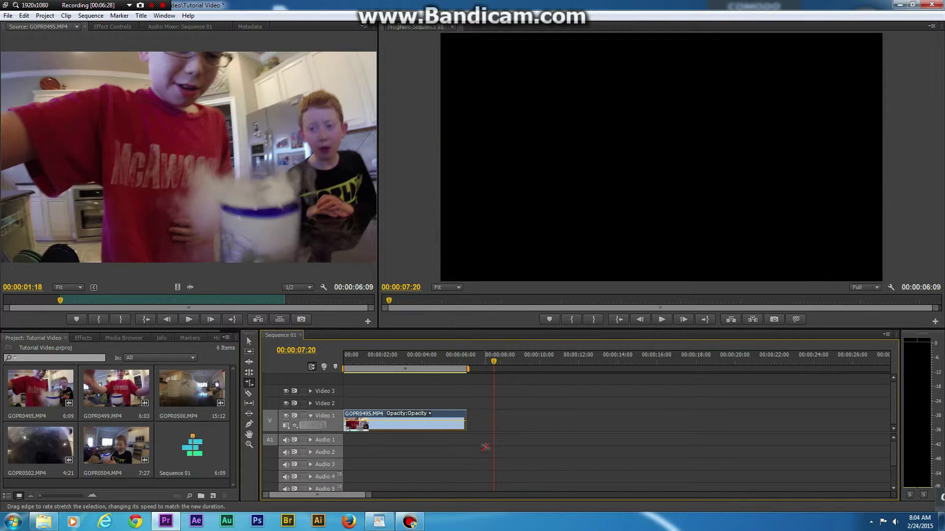
left_click_drag(464, 414, 493, 417)
key("space")
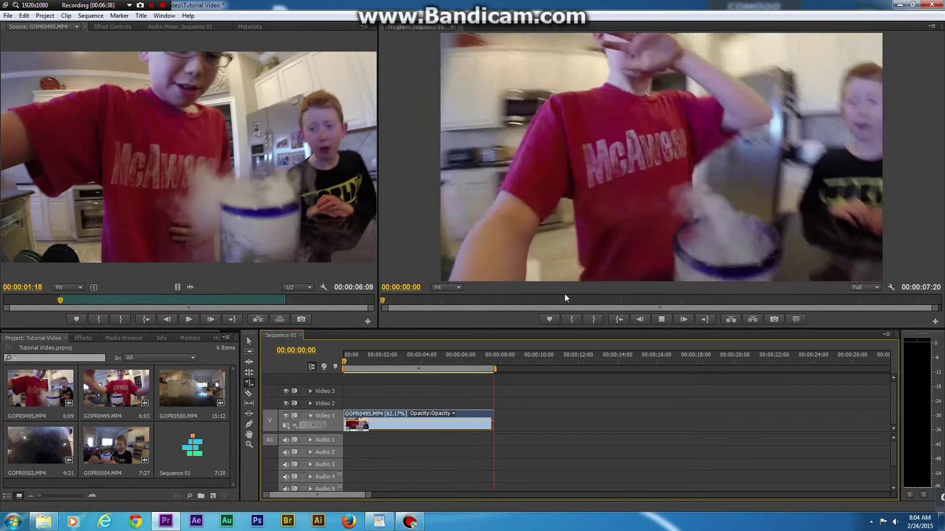
left_click_drag(493, 423, 466, 423)
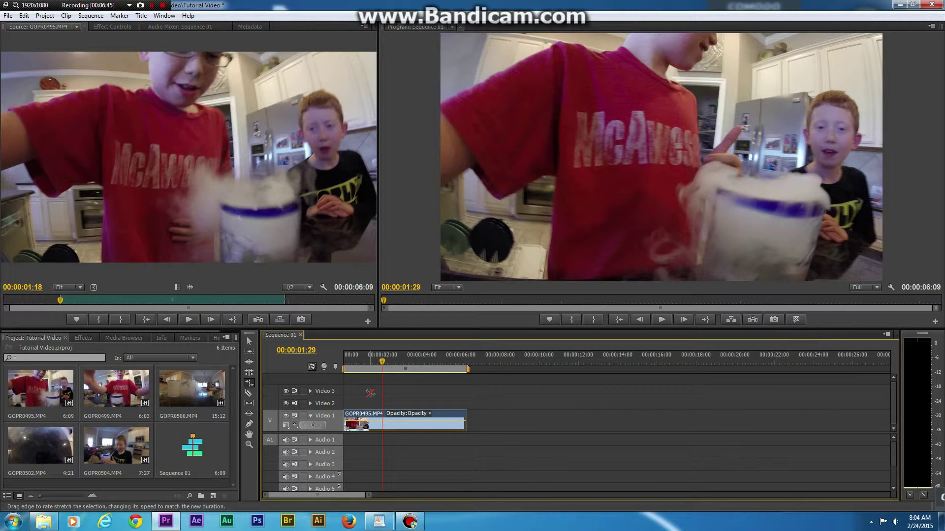
left_click(378, 359)
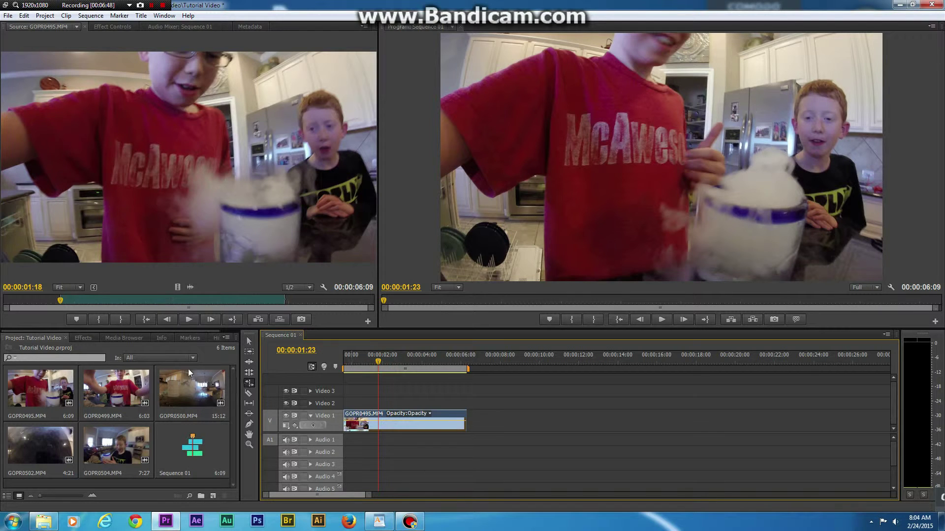
Try out the speed, reverse and ripple edit settings in the Clip Speed / Duration options of the GOPR0495.MP4 clip
right_click(397, 426)
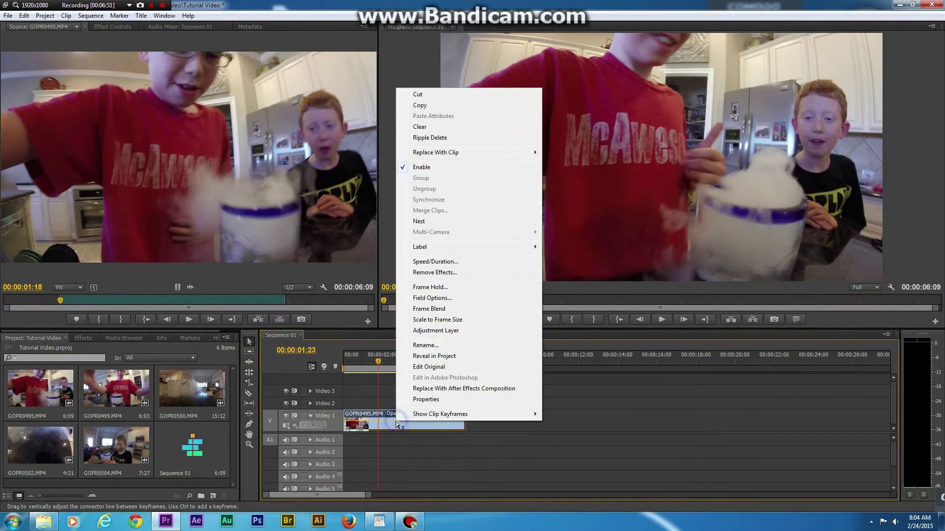
left_click(445, 261)
left_click(432, 266)
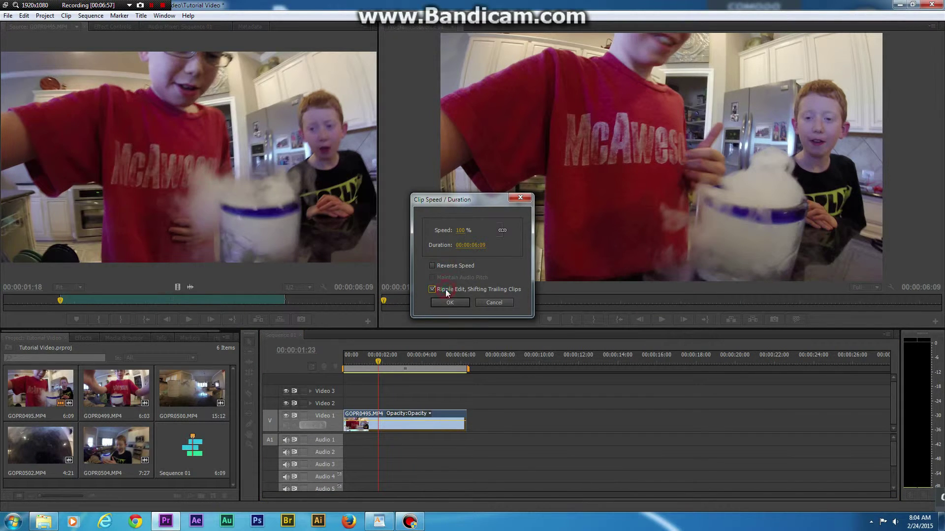
left_click(463, 231)
type("502000")
left_click(444, 302)
Split the GOPR0495.MP4 clip on Video 1 at four points along its length with the Razor tool
left_click(382, 364)
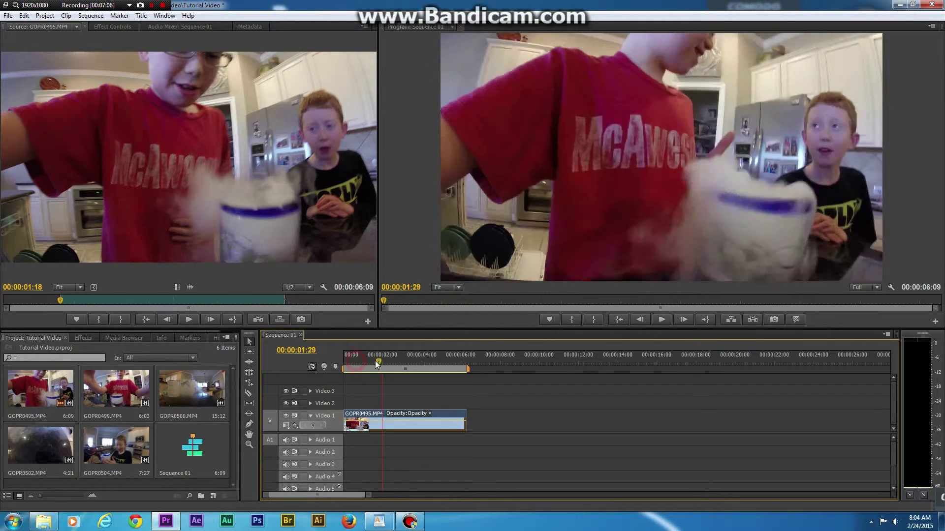
left_click(381, 363)
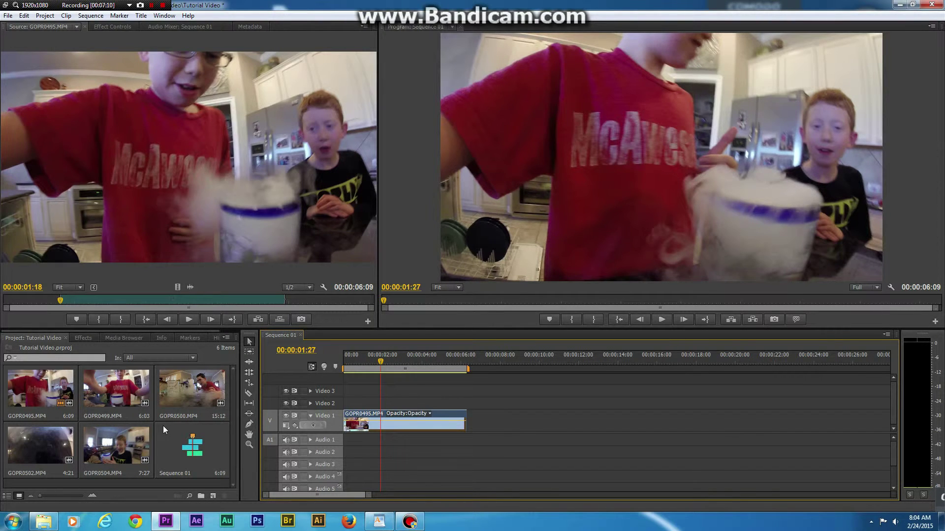
mouse_move(373, 365)
left_mouse_down()
mouse_move(347, 373)
mouse_move(362, 368)
left_mouse_up()
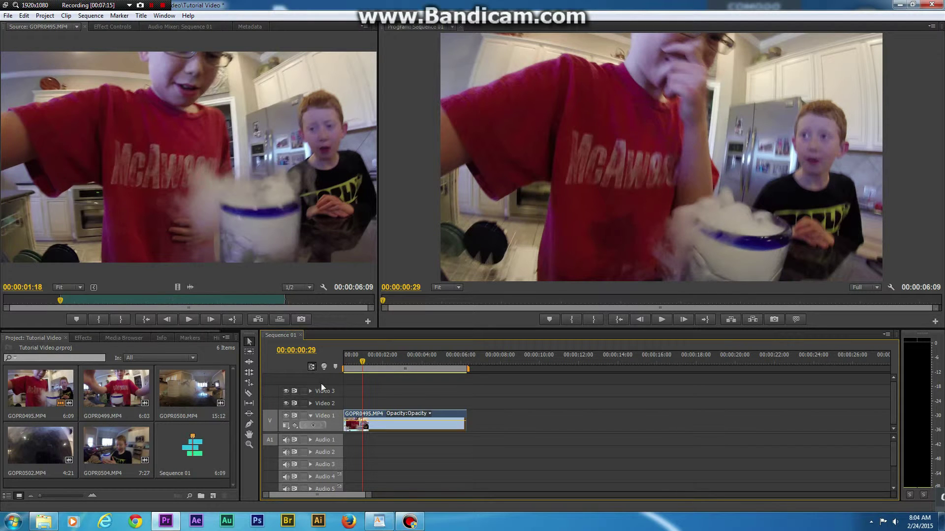
key("c")
left_click_drag(361, 362, 362, 383)
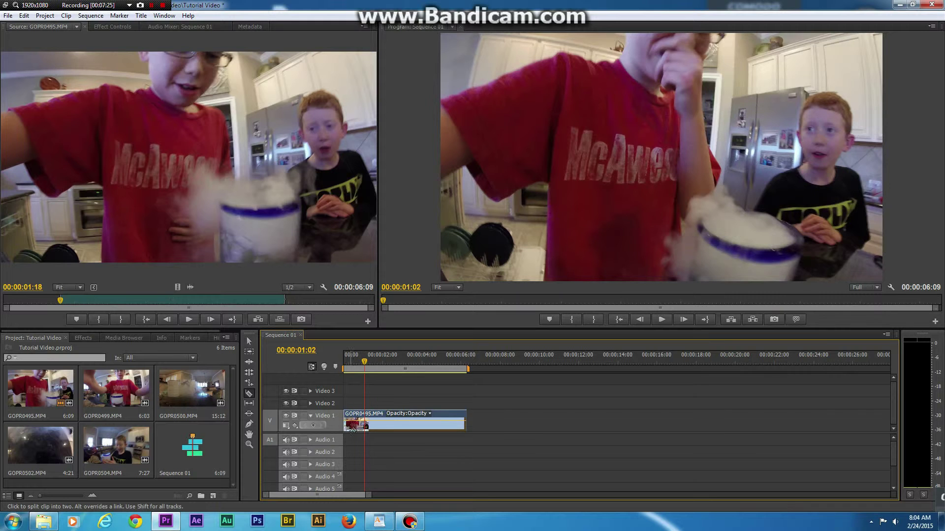
left_click(361, 363)
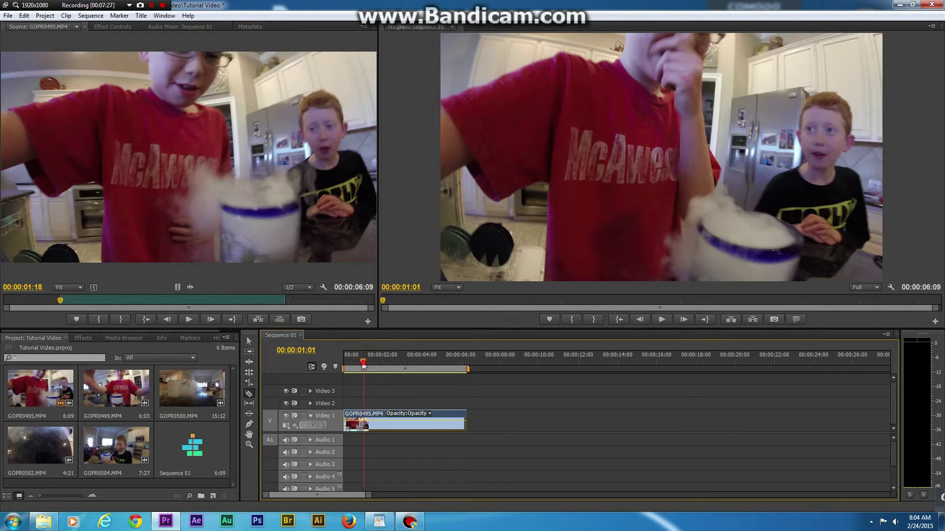
left_click(366, 422)
left_click(419, 417)
left_click(390, 421)
left_click(457, 420)
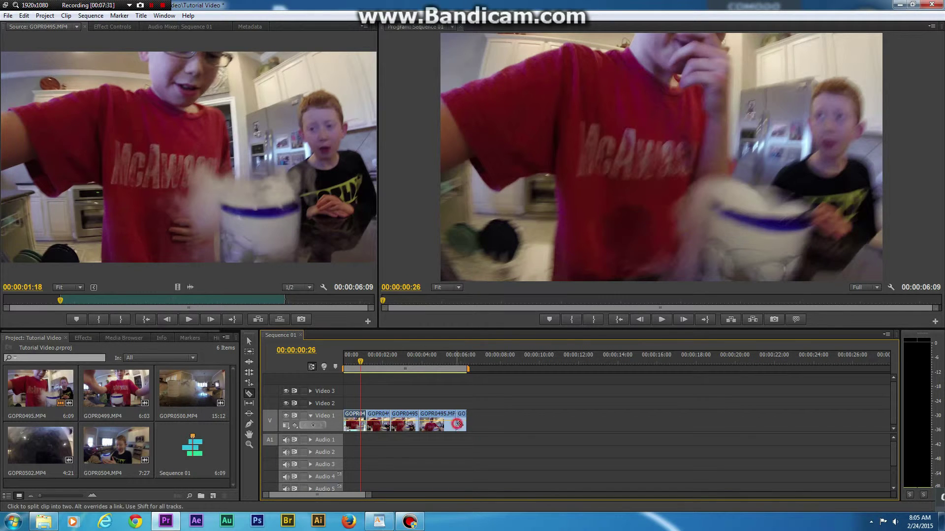
left_click(402, 421)
Undo all razor cuts in the GOPR0495.MP4 clip and return the playhead to the start of the sequence
key("ctrl+z")
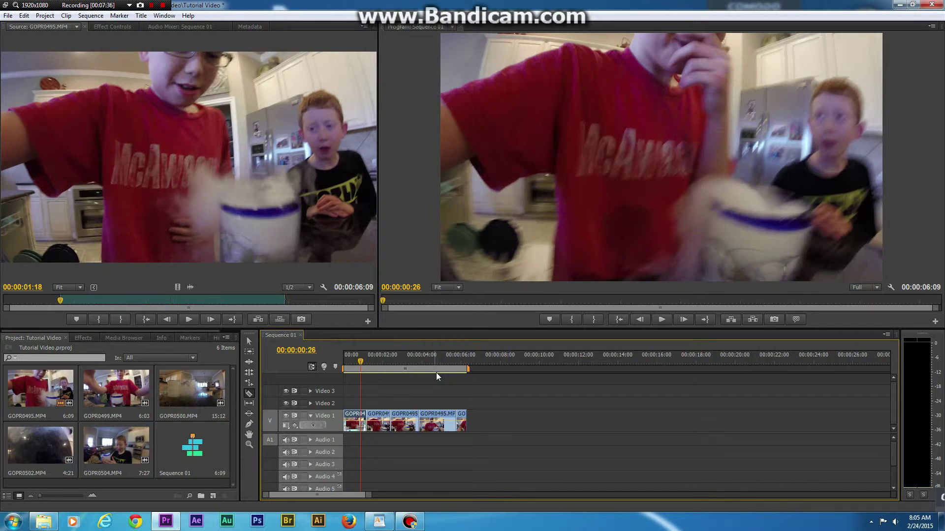
key("ctrl+z")
key("ctrl+z")
key("ctrl+z")
key("ctrl+z")
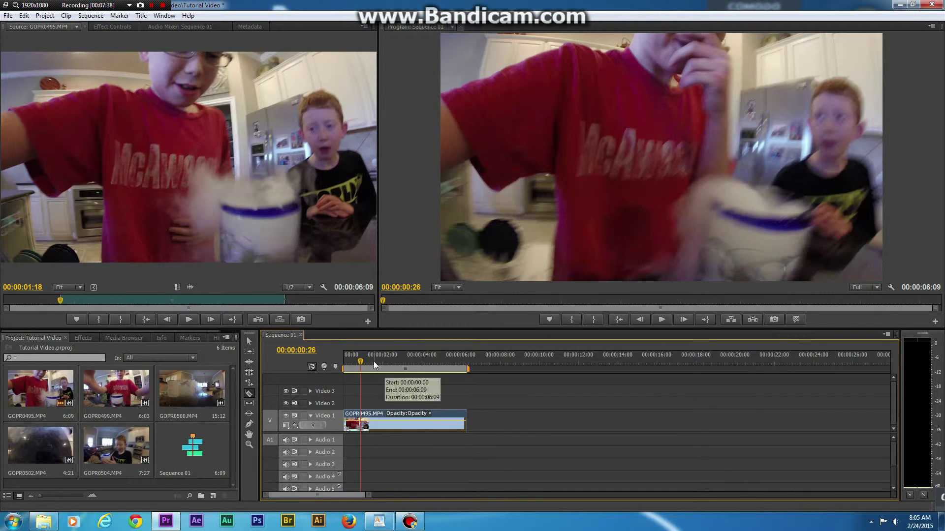
left_click_drag(362, 362, 333, 368)
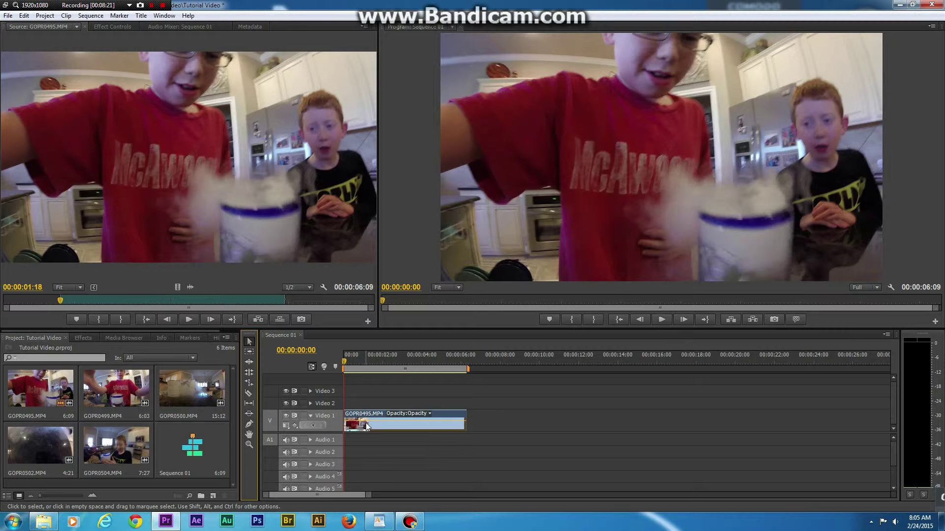
Mark GOPR0500.MP4 from 00:00:11:17 to 00:00:12:26 and place only its video on Video 2, above the GOPR0495.MP4 clip
double_click(209, 392)
left_click(92, 321)
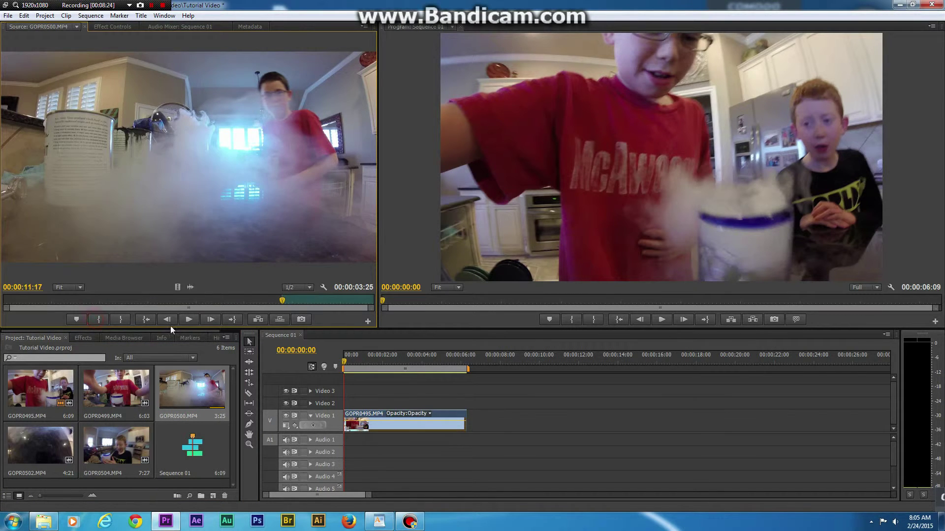
left_click(188, 321)
left_click(189, 320)
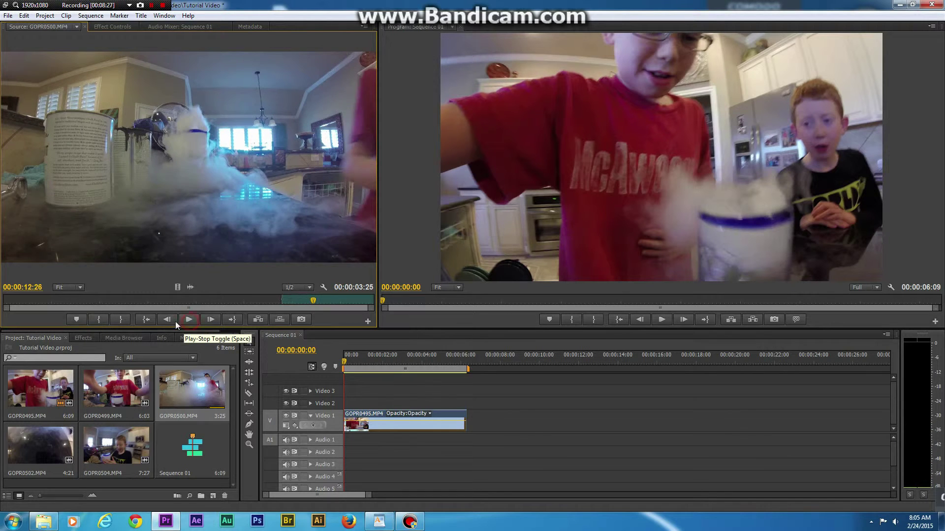
left_click(121, 319)
left_click_drag(176, 287, 359, 354)
Play and scrub the sequence from 00:00:01:00 across the GOPR0500.MP4 clip on Video 2
left_click(362, 356)
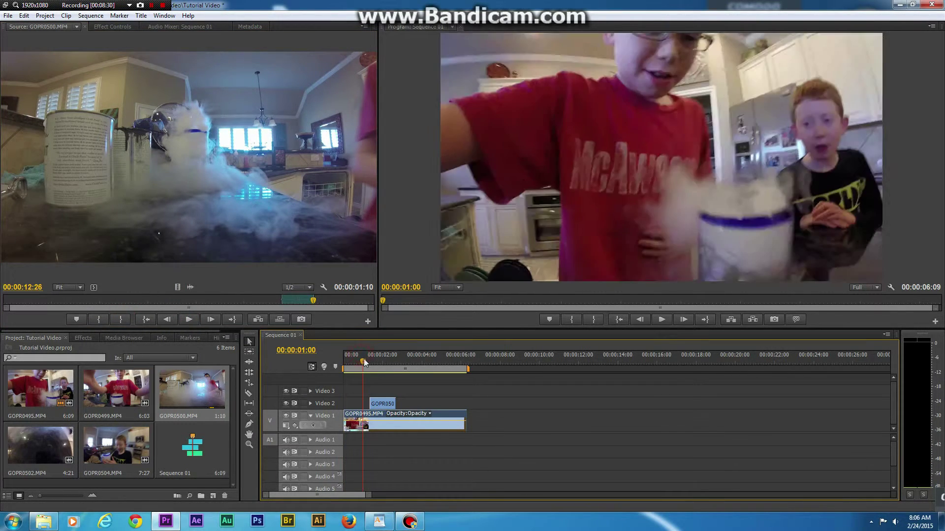
key("space")
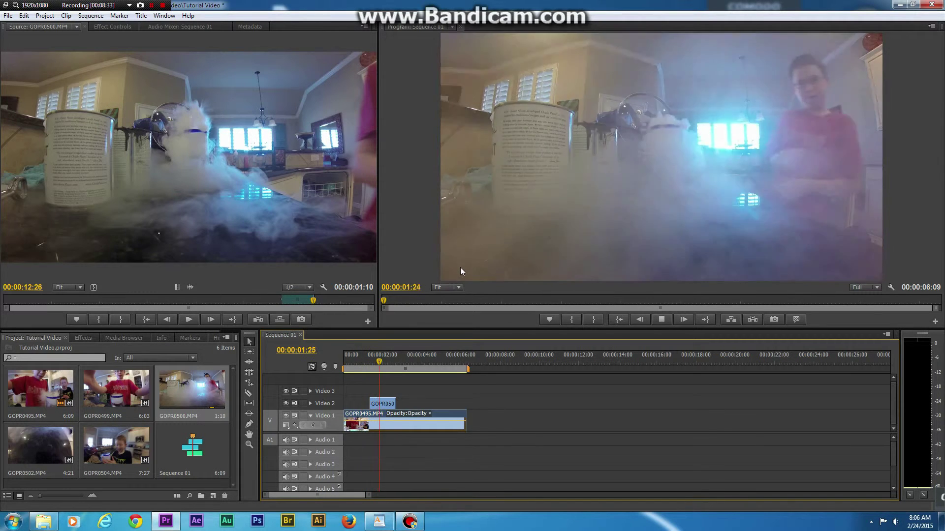
key("space")
left_click(377, 370)
left_click_drag(377, 370, 379, 368)
left_click_drag(381, 373, 373, 374)
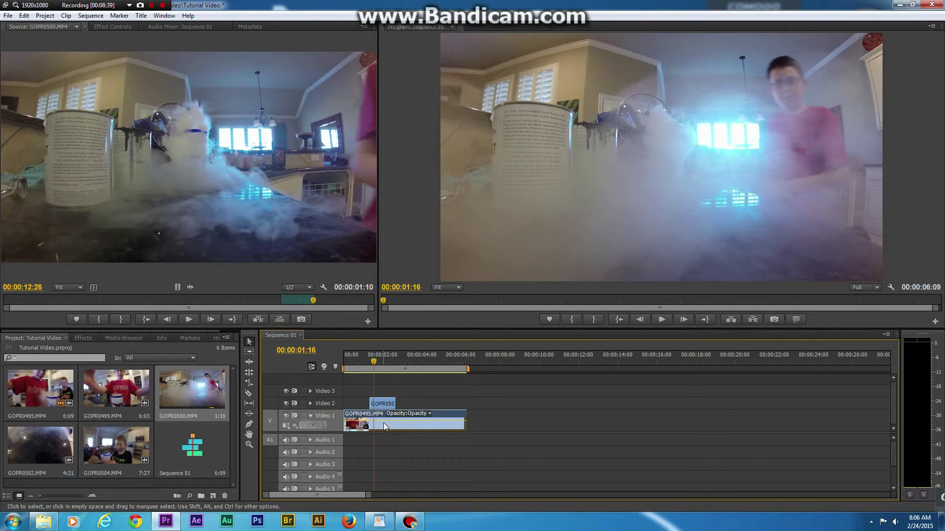
Hide and show Video 2 to compare the stacked clips, and replay the sequence from just before GOPR0500.MP4
left_click(286, 403)
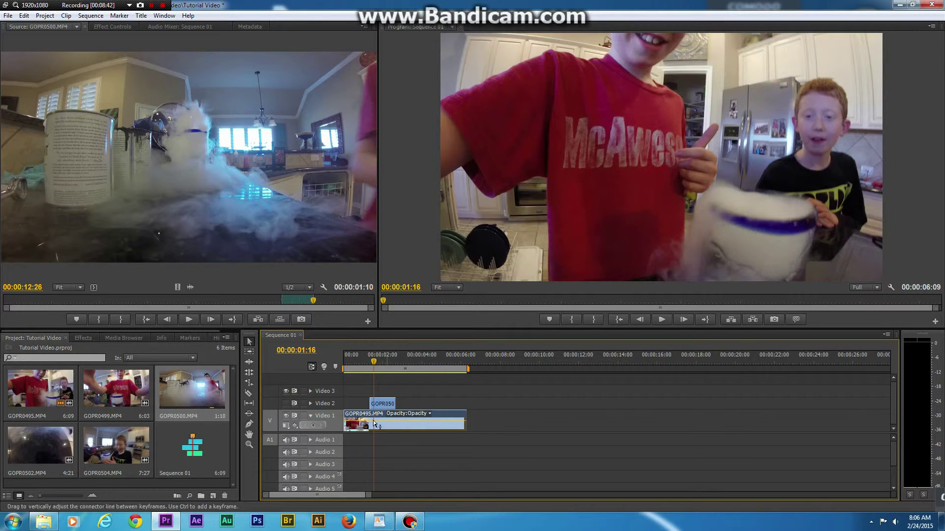
left_click(286, 404)
mouse_move(374, 363)
left_mouse_down()
mouse_move(355, 364)
mouse_move(376, 370)
mouse_move(366, 373)
left_mouse_up()
key("space")
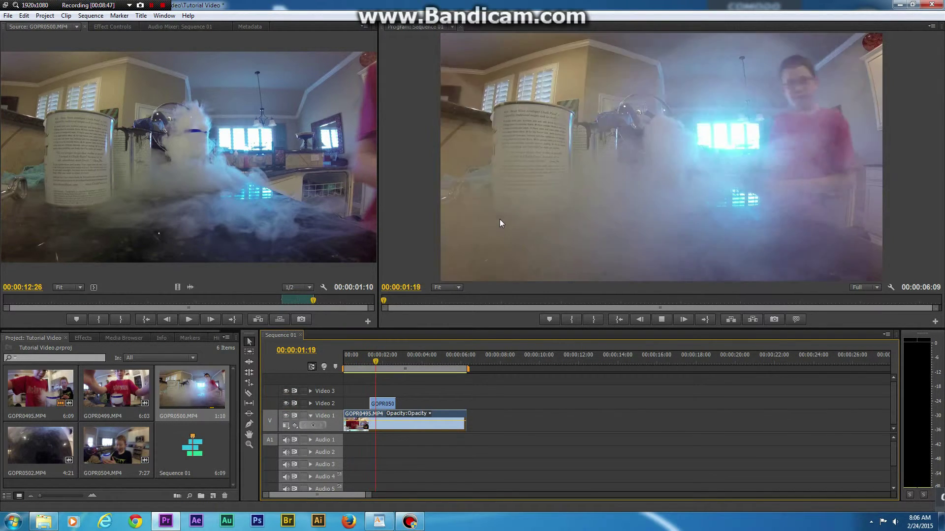
Using the Motion effect, shrink the GOPR0500.MP4 clip to less than half size, place it in the frame's lower-left area, and preview it
double_click(384, 404)
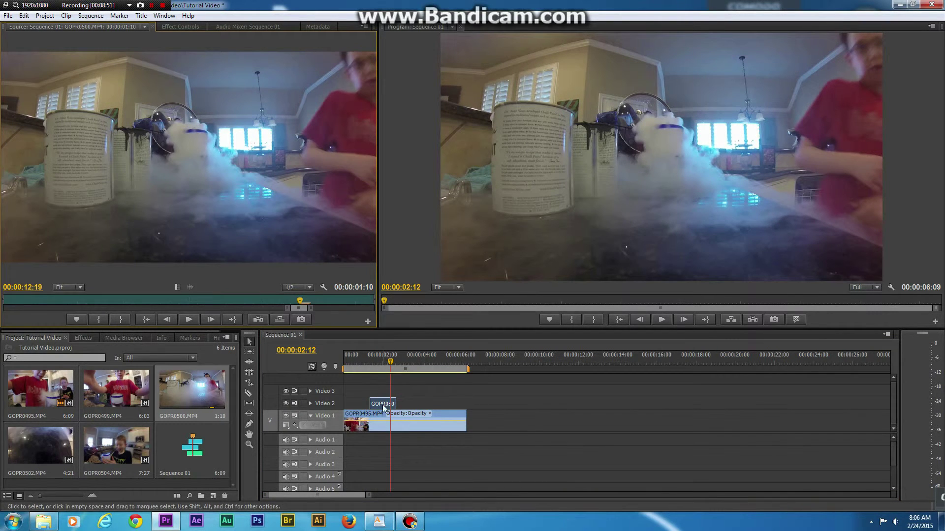
left_click(177, 26)
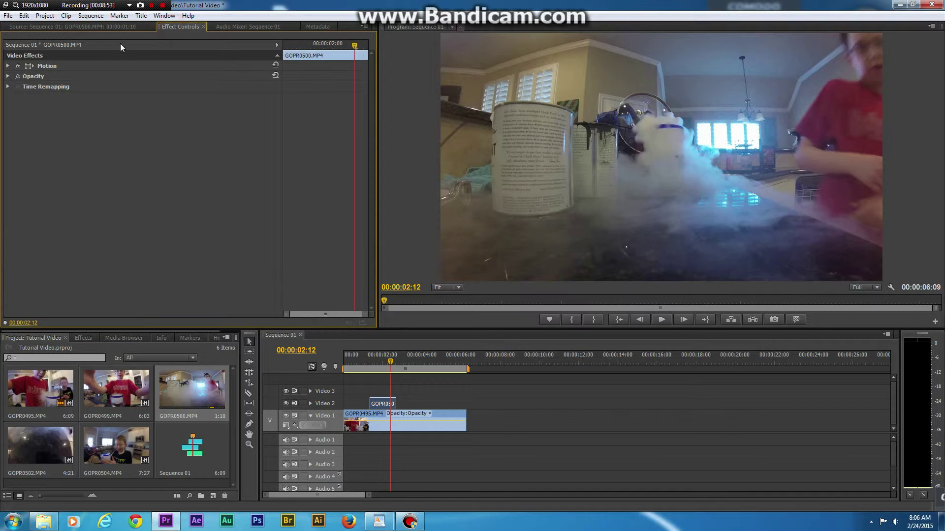
left_click(25, 66)
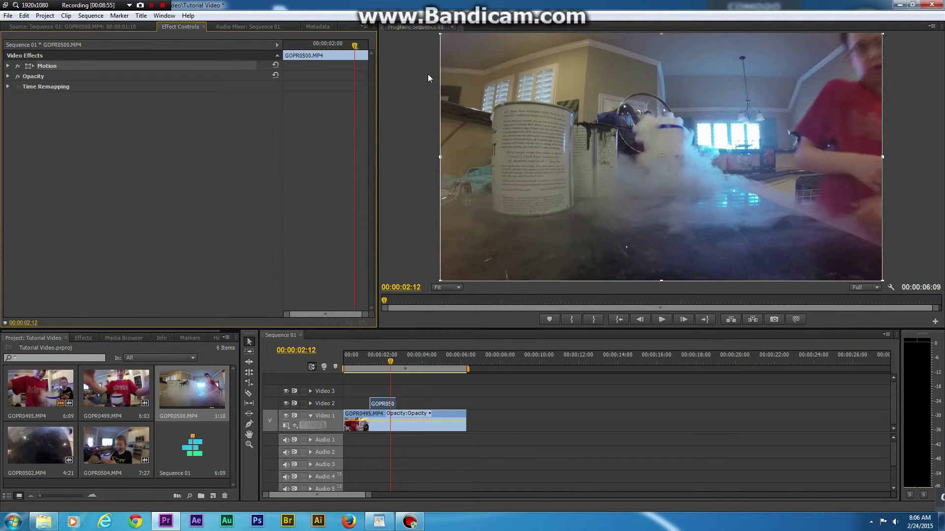
left_click(441, 34)
left_click_drag(440, 34, 566, 103)
left_click_drag(615, 132, 499, 191)
left_click_drag(388, 366, 370, 371)
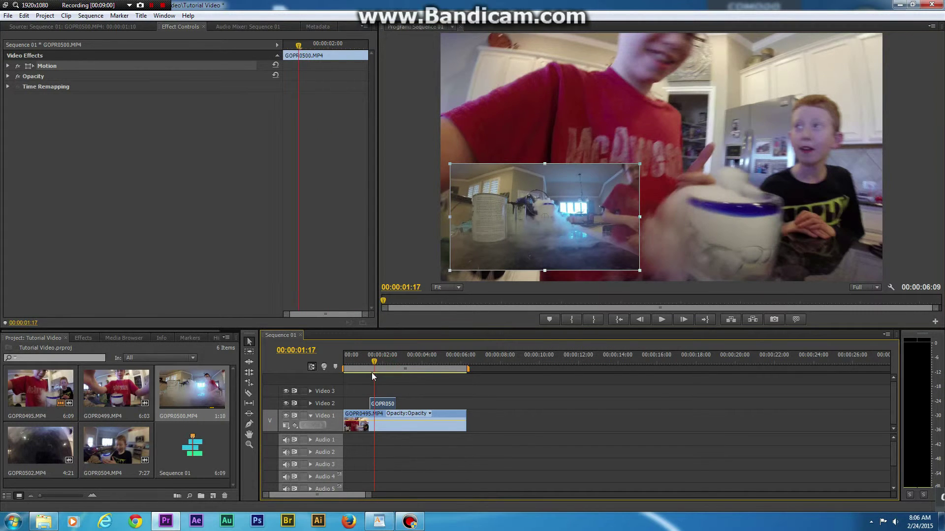
key("space")
key("space")
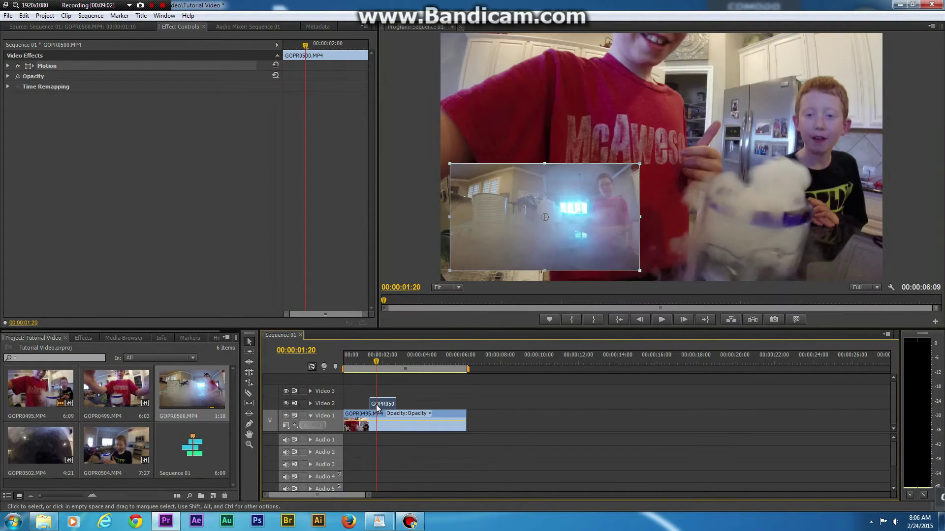
Move the GOPR0500.MP4 clip from Video 2 down onto Video 1, overwriting part of GOPR0495.MP4, and play that section
left_click_drag(382, 405, 377, 422)
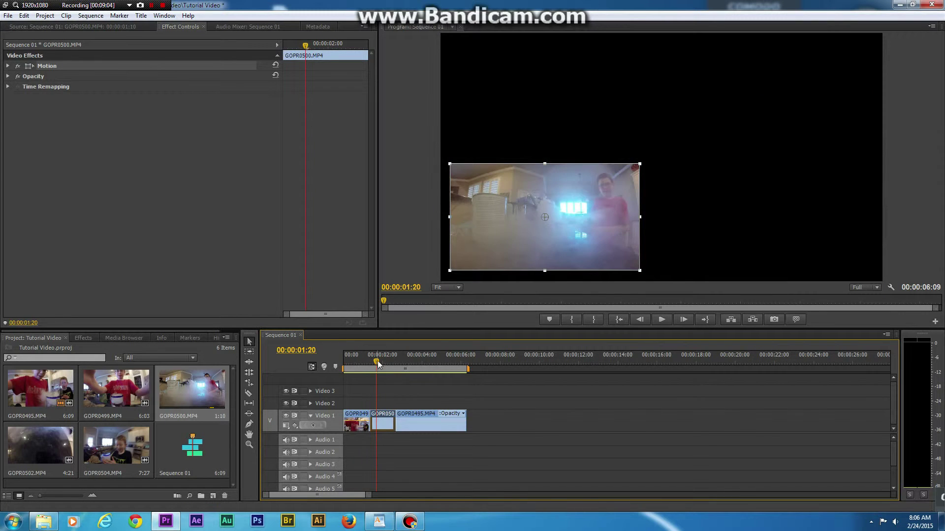
left_click_drag(377, 362, 365, 368)
key("space")
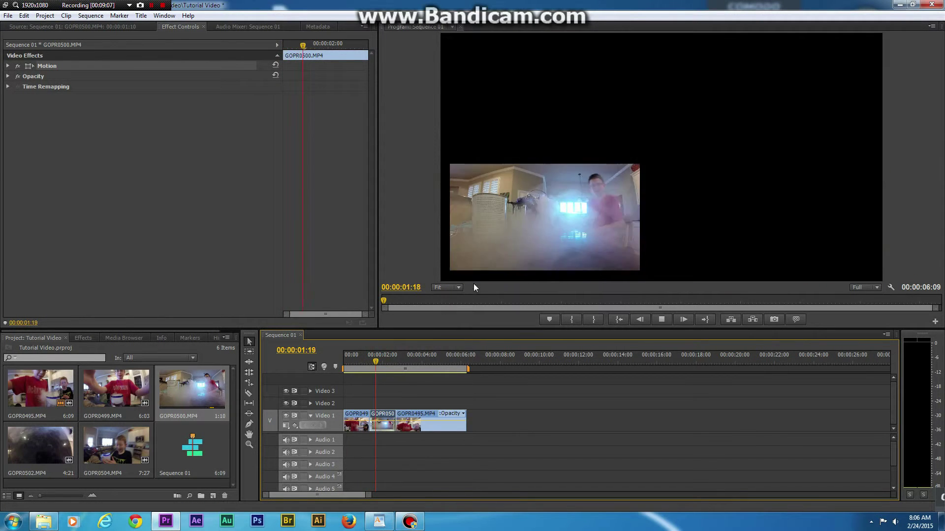
Stop playback, undo the move of GOPR0500.MP4 onto Video 1 and its Motion resizing, and select the clip on Video 2 with the playhead at 00:00:01:14
key("space")
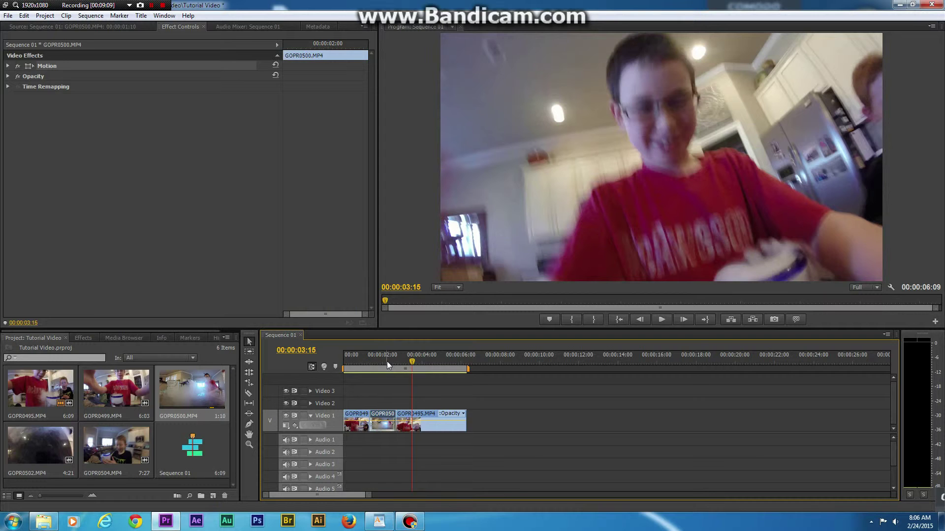
key("ctrl+z")
left_click(389, 357)
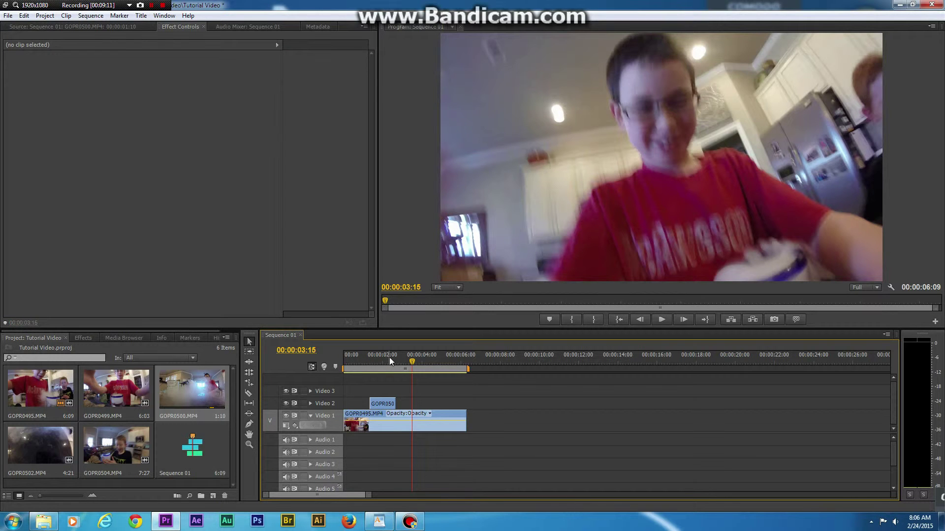
left_click(402, 400)
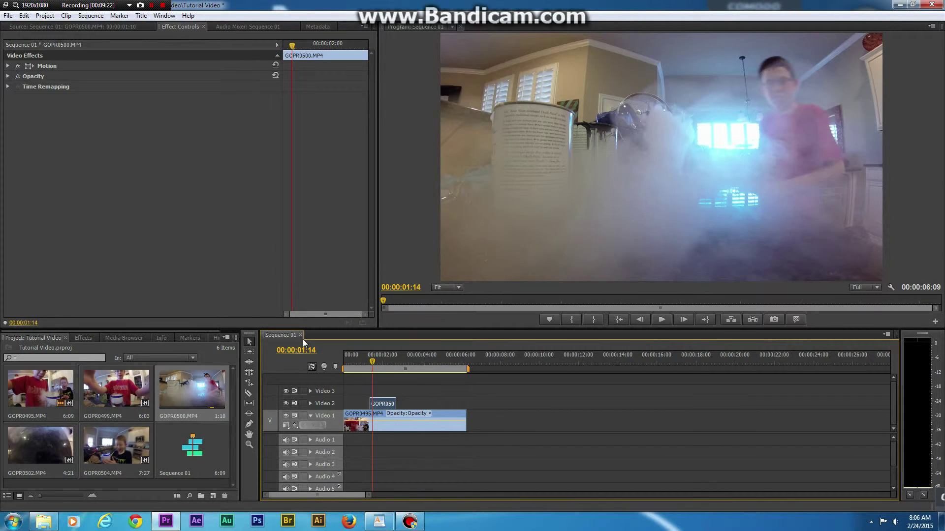
In the Motion settings of GOPR0500.MP4, try a Scale of 116 and undo it, then try a Rotation of about 175° and undo that
left_click(8, 67)
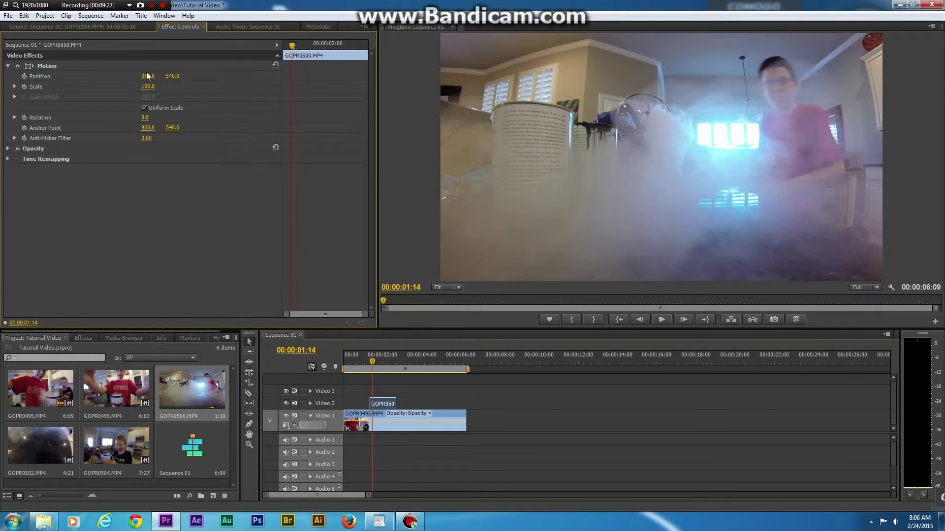
mouse_move(146, 91)
left_mouse_down()
mouse_move(135, 89)
mouse_move(154, 87)
left_mouse_up()
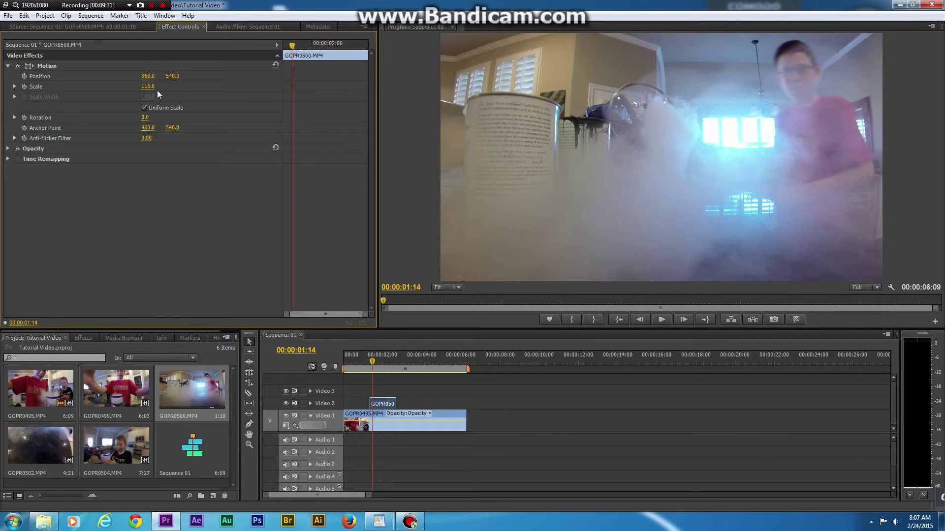
key("ctrl+z")
left_click_drag(143, 118, 228, 118)
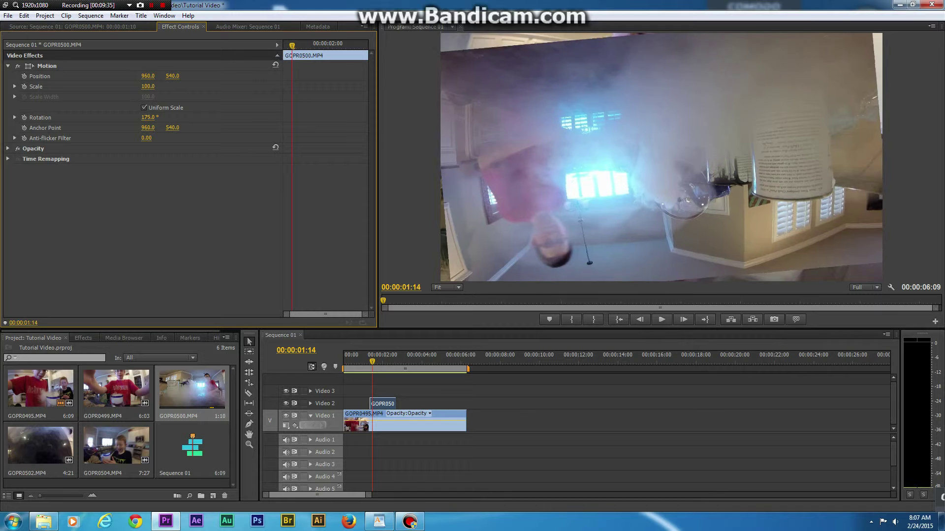
key("ctrl+z")
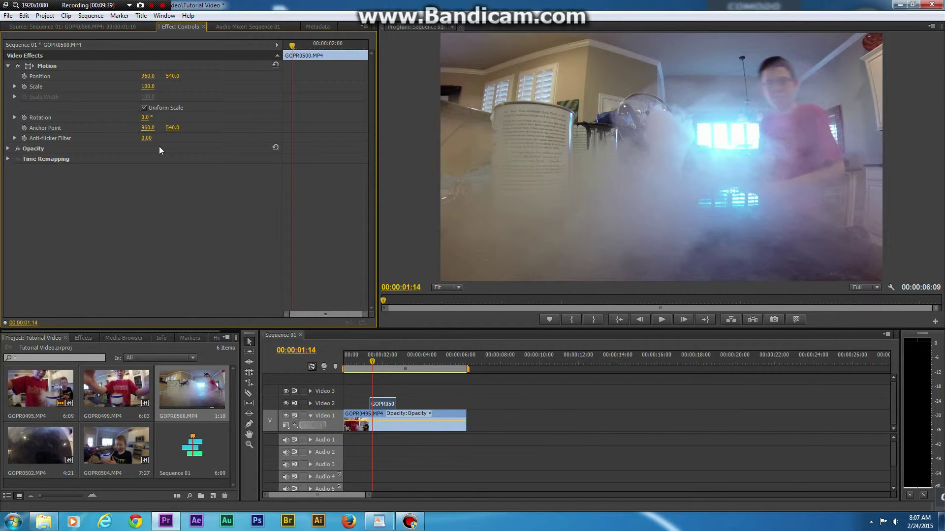
left_click(8, 66)
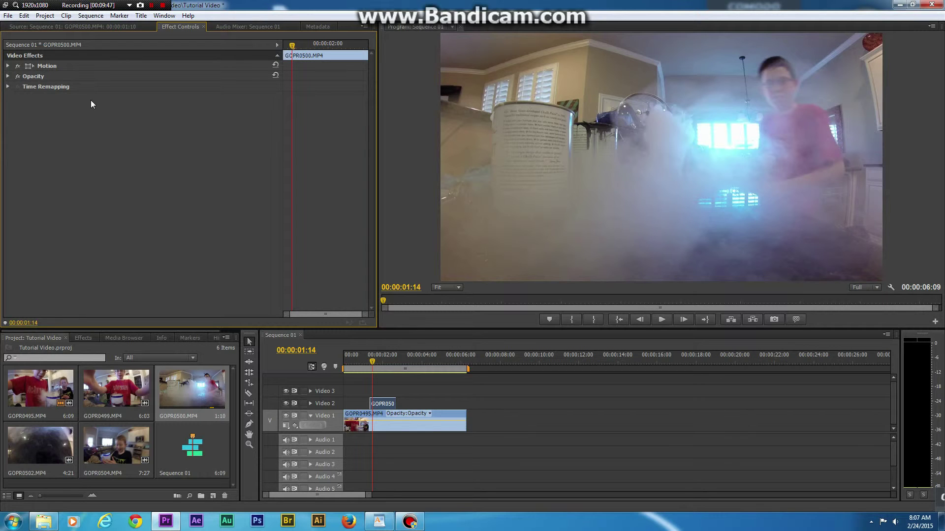
Search the effects for "cross" and apply the Cross Dissolve video transition to the end of the GOPR0500.MP4 clip on Video 2
left_click(82, 339)
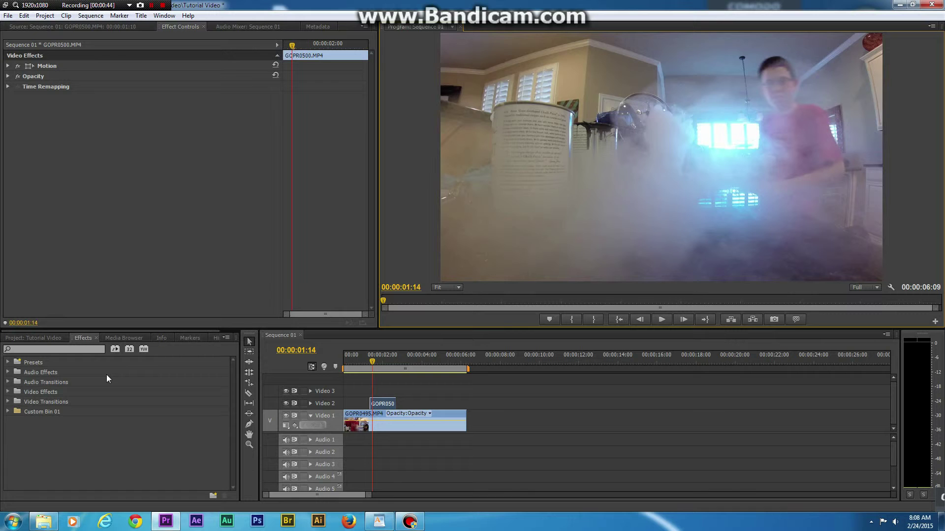
left_click(73, 352)
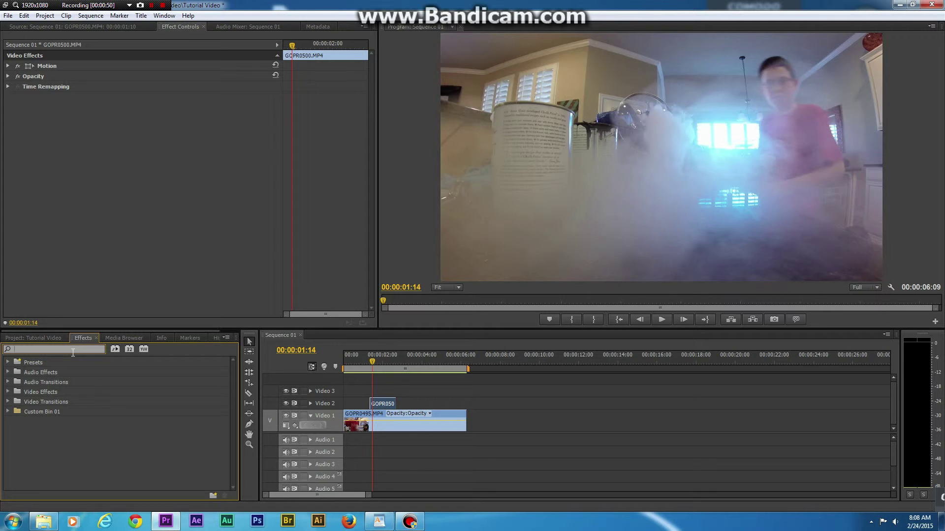
type("cross")
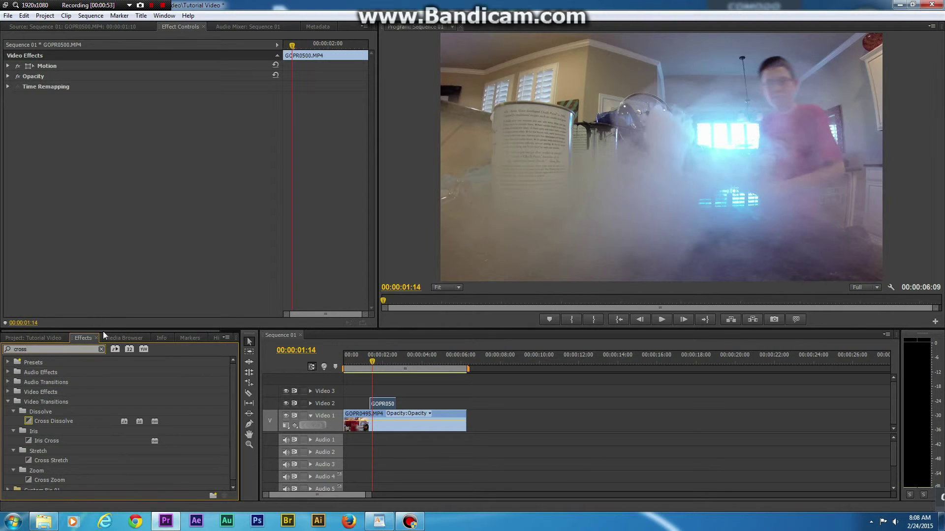
left_click(55, 424)
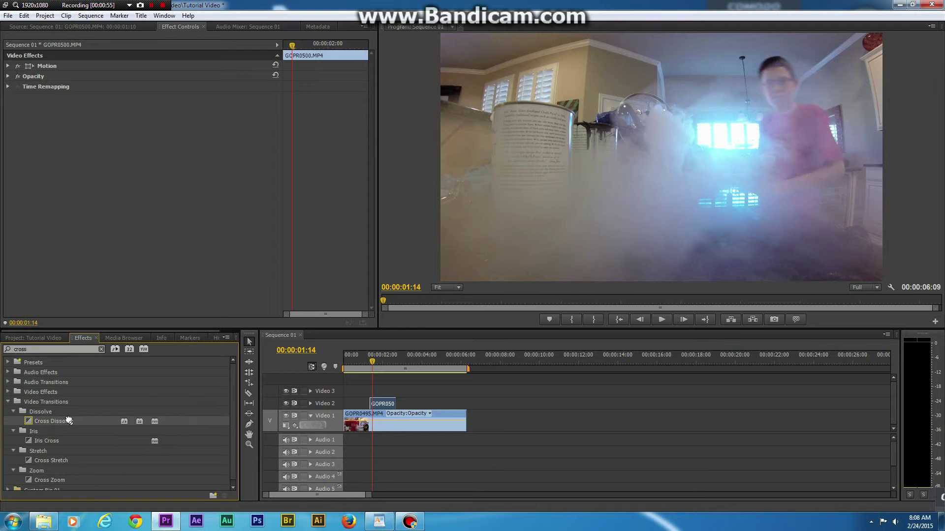
left_click_drag(69, 422, 396, 404)
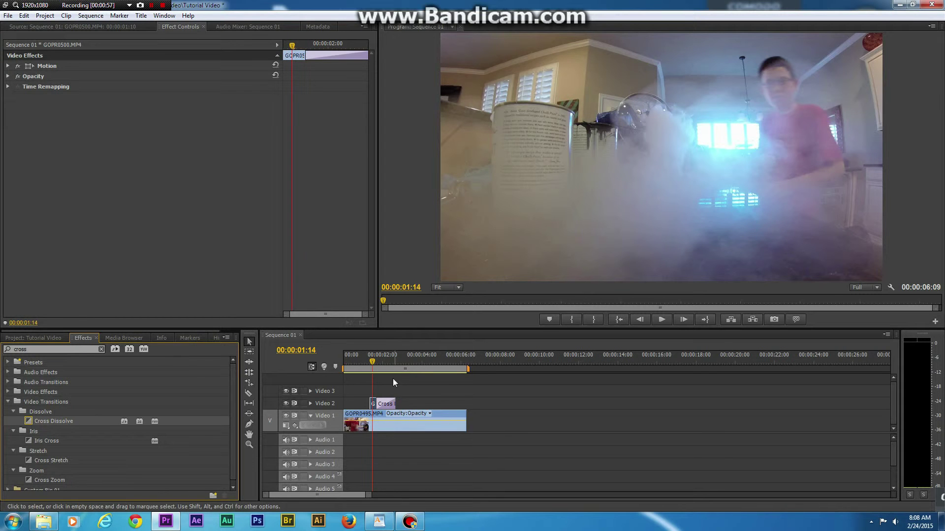
Play and replay the Cross Dissolve at the end of GOPR0500.MP4, and clear the effects search
key("space")
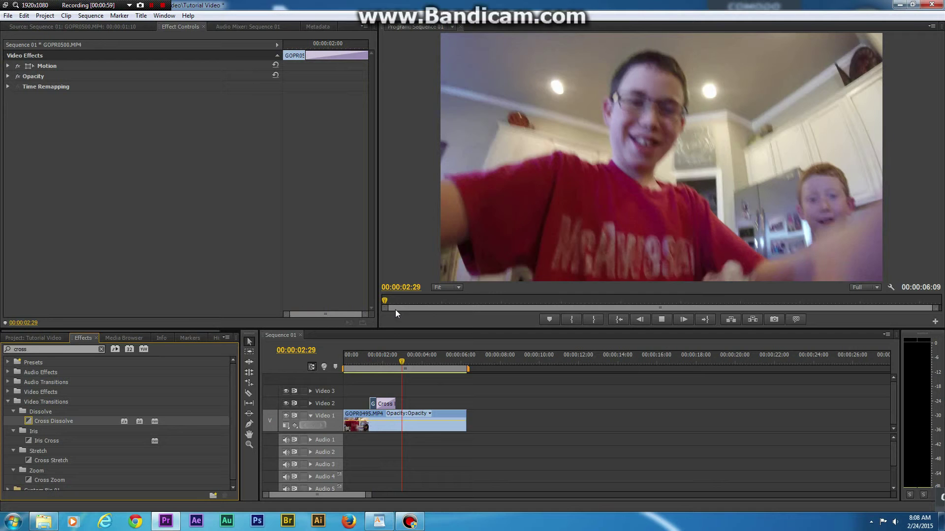
left_click(388, 365)
mouse_move(388, 375)
left_mouse_down()
mouse_move(374, 383)
mouse_move(397, 379)
mouse_move(373, 390)
mouse_move(391, 383)
left_mouse_up()
key("space")
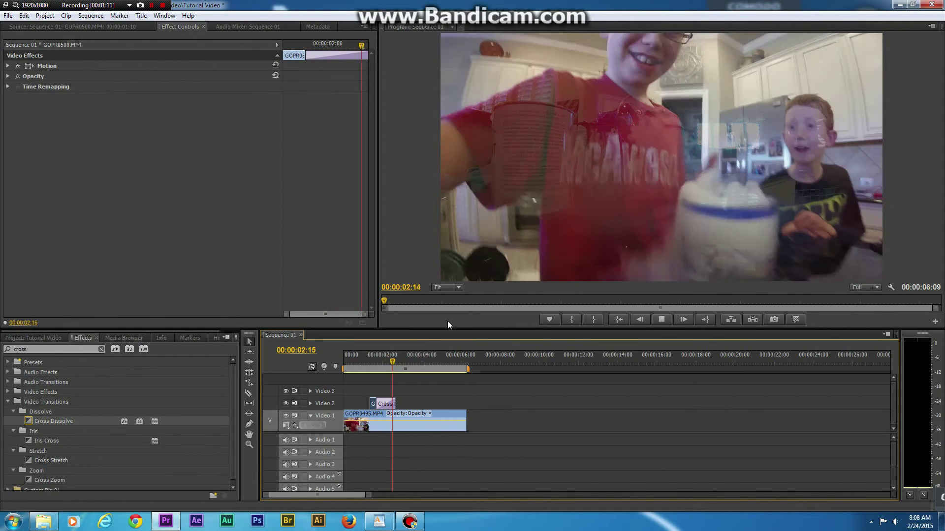
key("space")
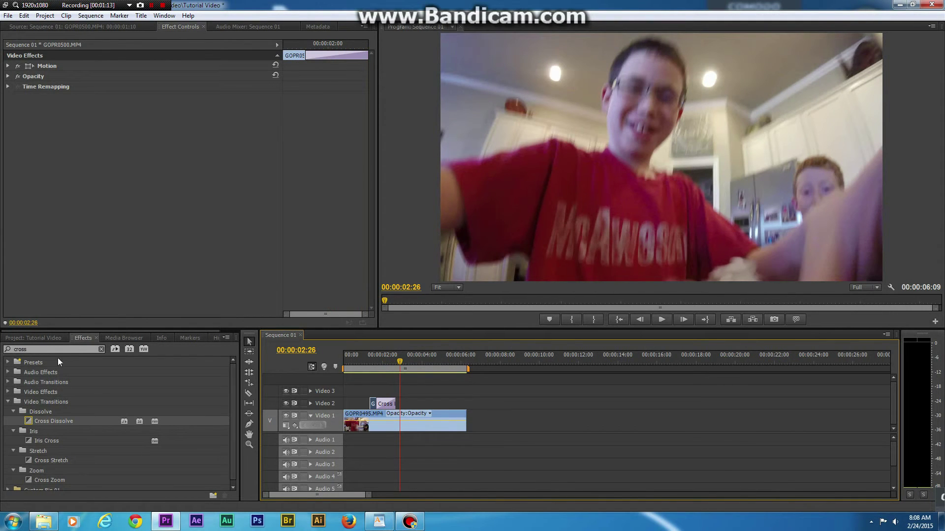
left_click(102, 349)
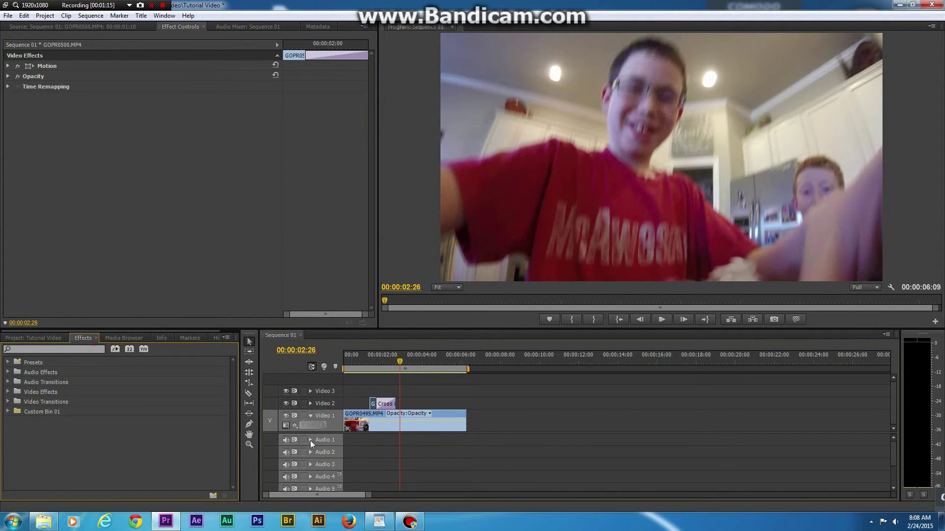